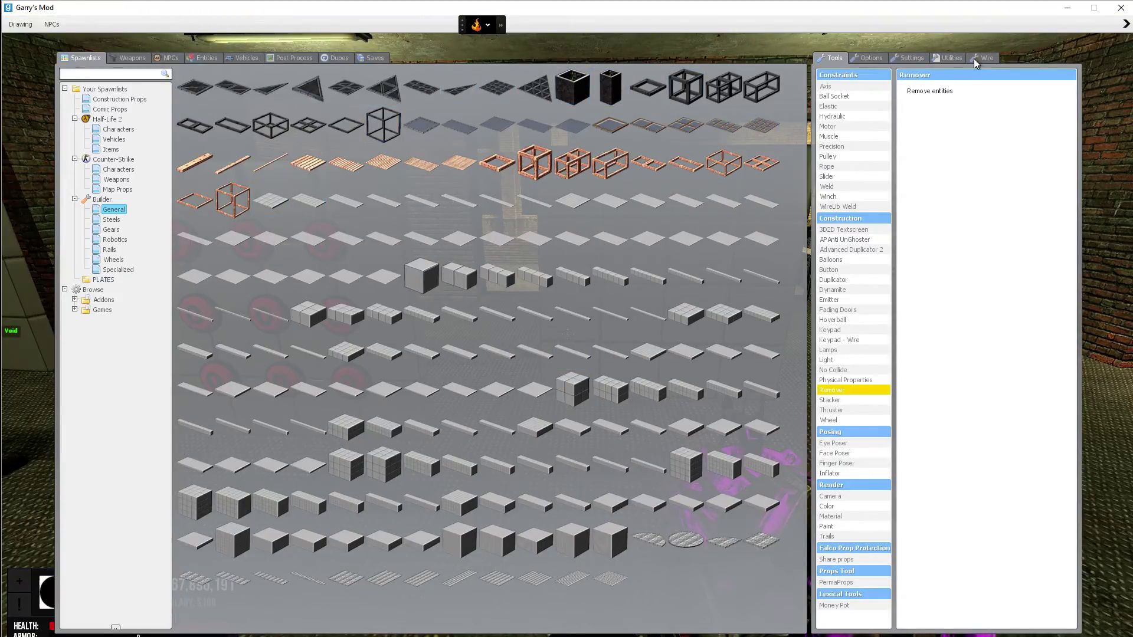
- Show the Wire tool list, survey the two wall panels, then bring the Wire tool tree back
click(982, 59)
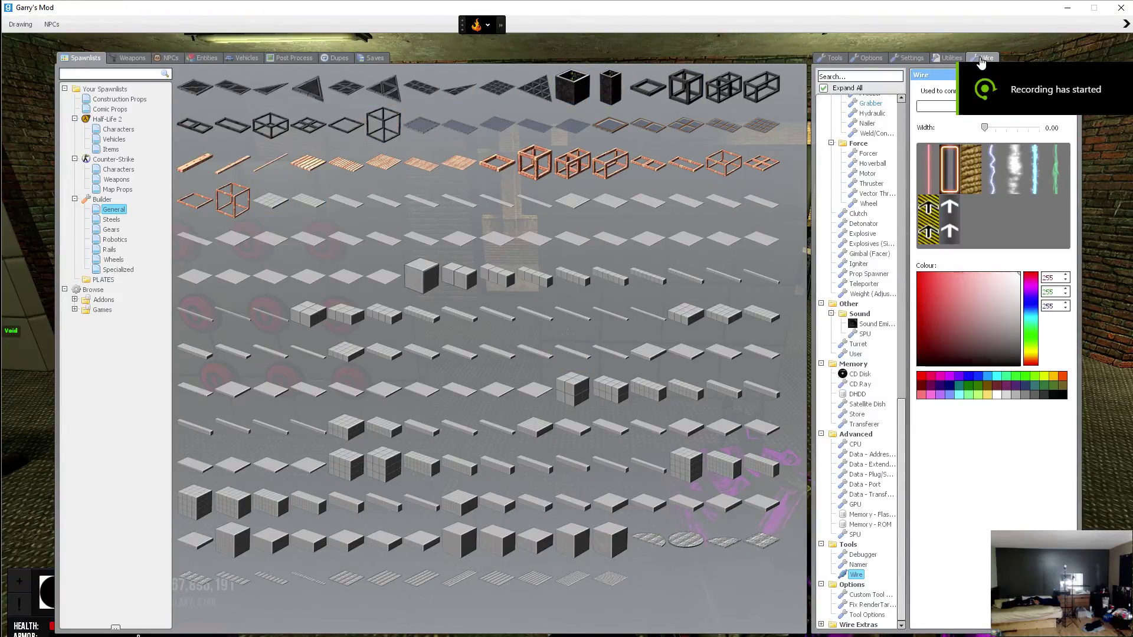
scroll(848, 169, up, 20)
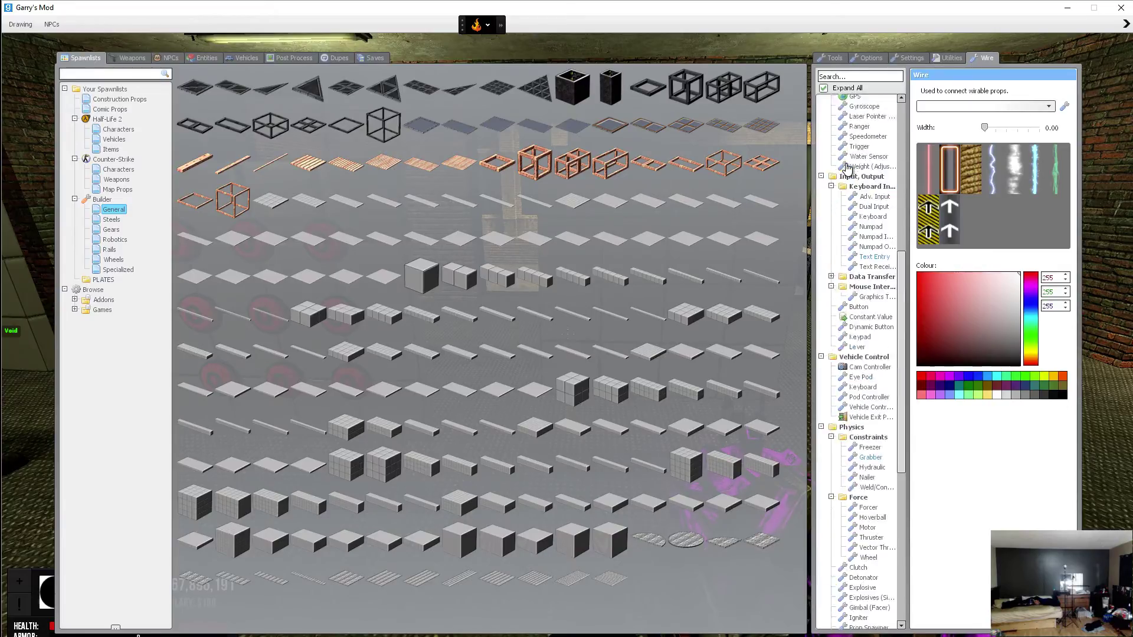
key(q)
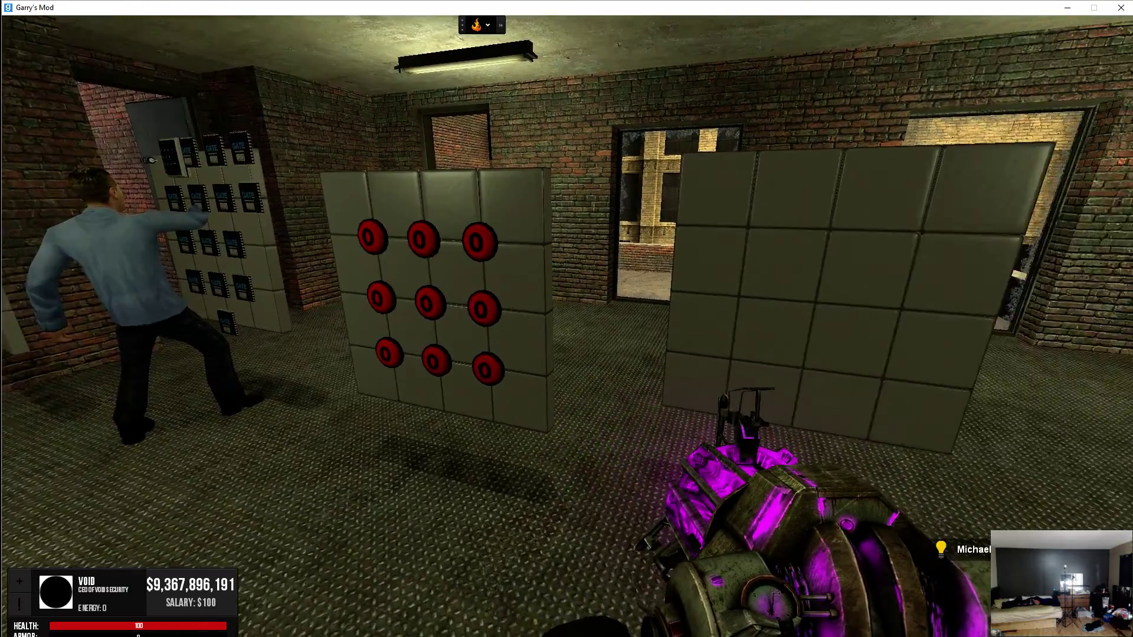
key(s)
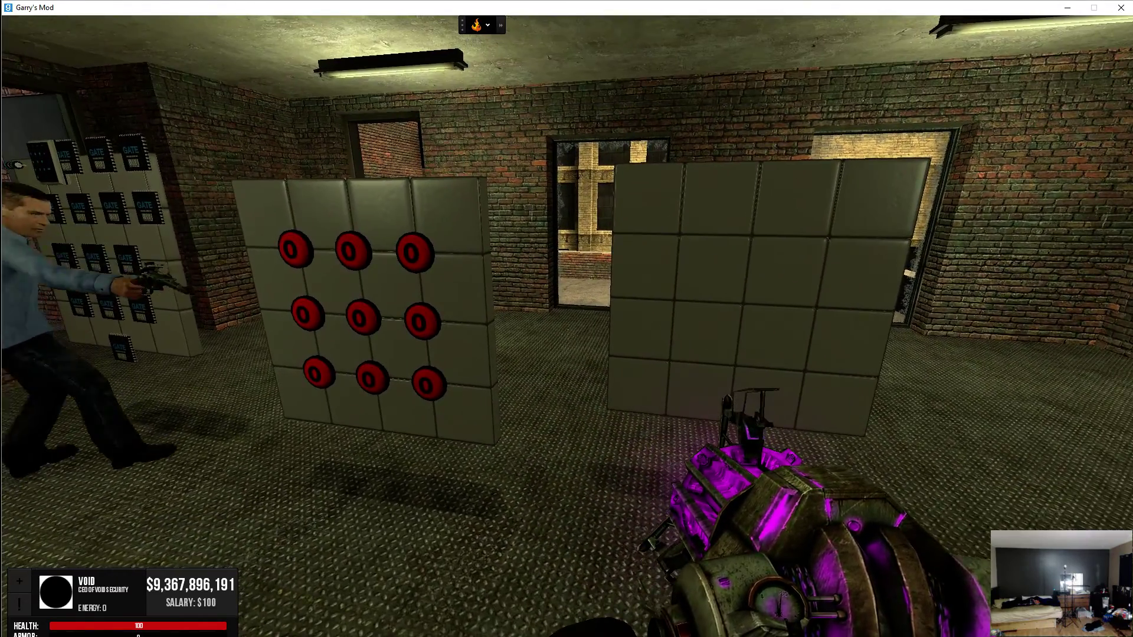
key(s)
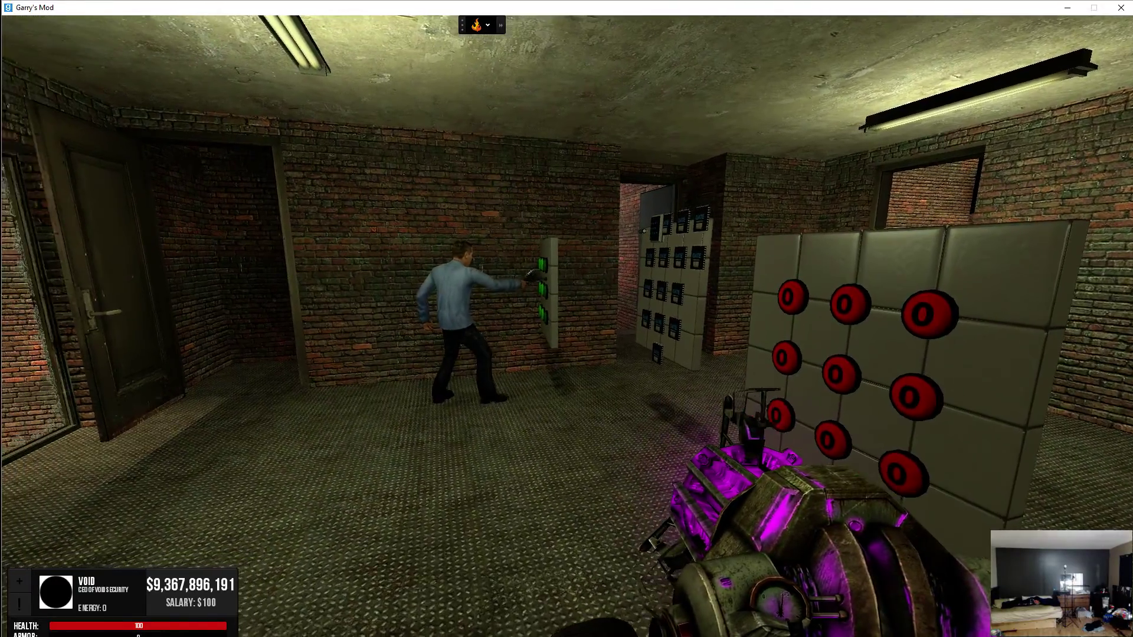
key(w)
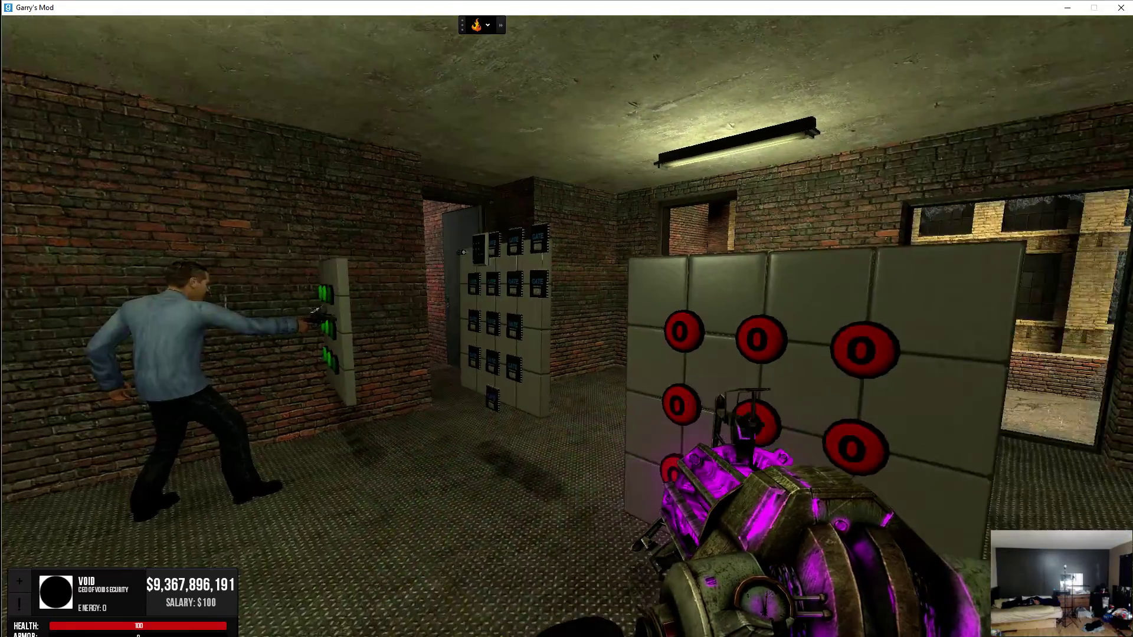
key(q)
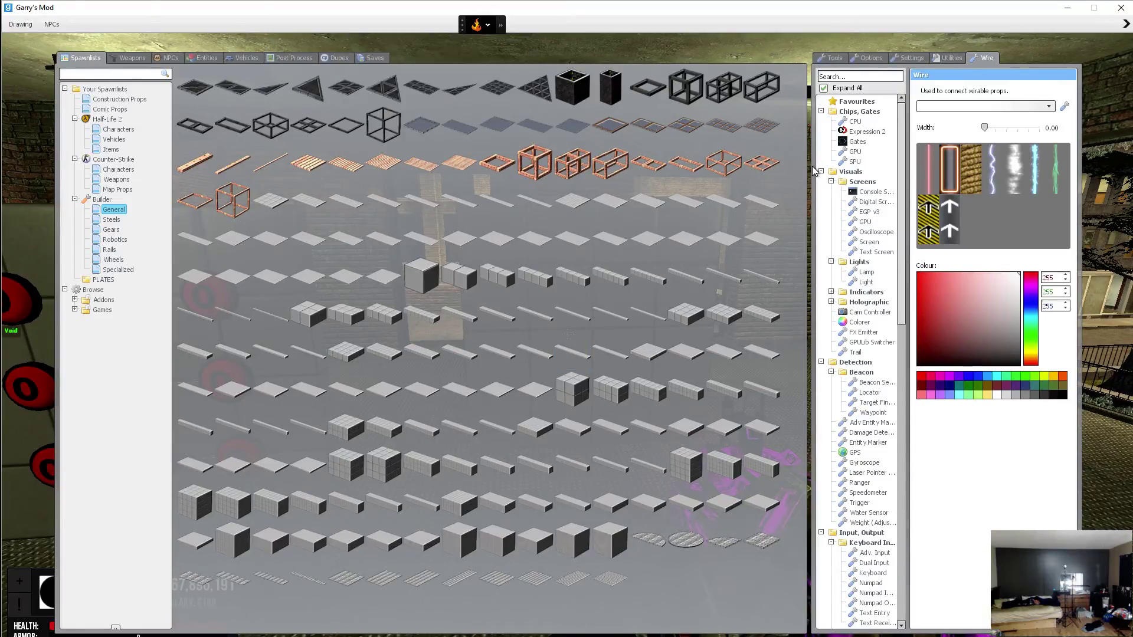
- Equip the Gates tool with Comparison > Equal and place a 3x3 grid of Equal gates on the blank panel
click(855, 145)
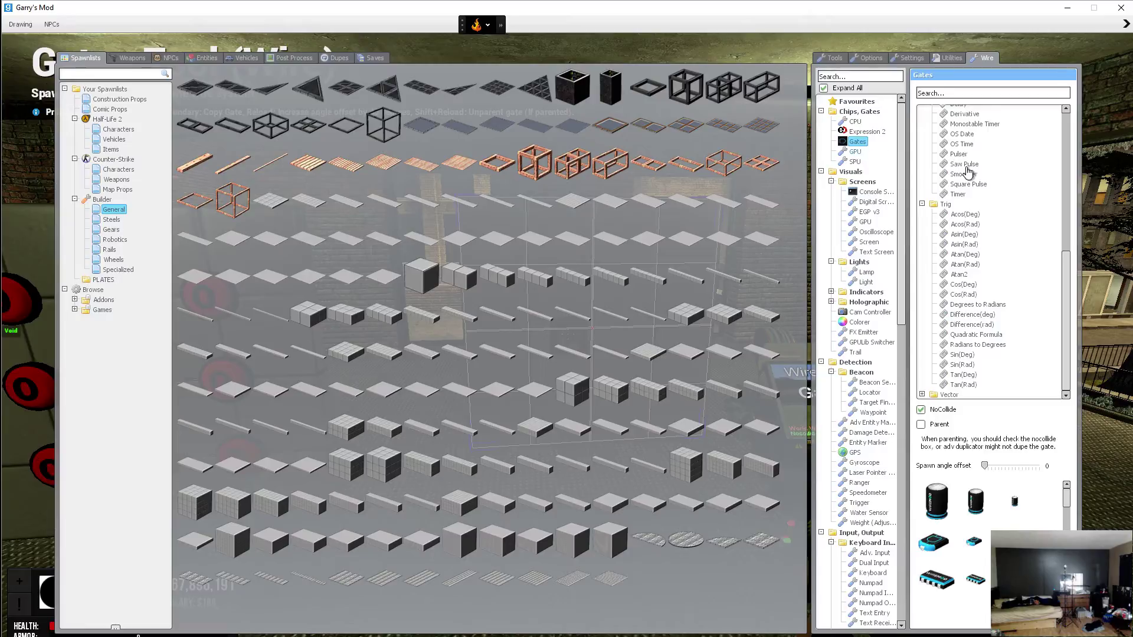
scroll(983, 221, up, 10)
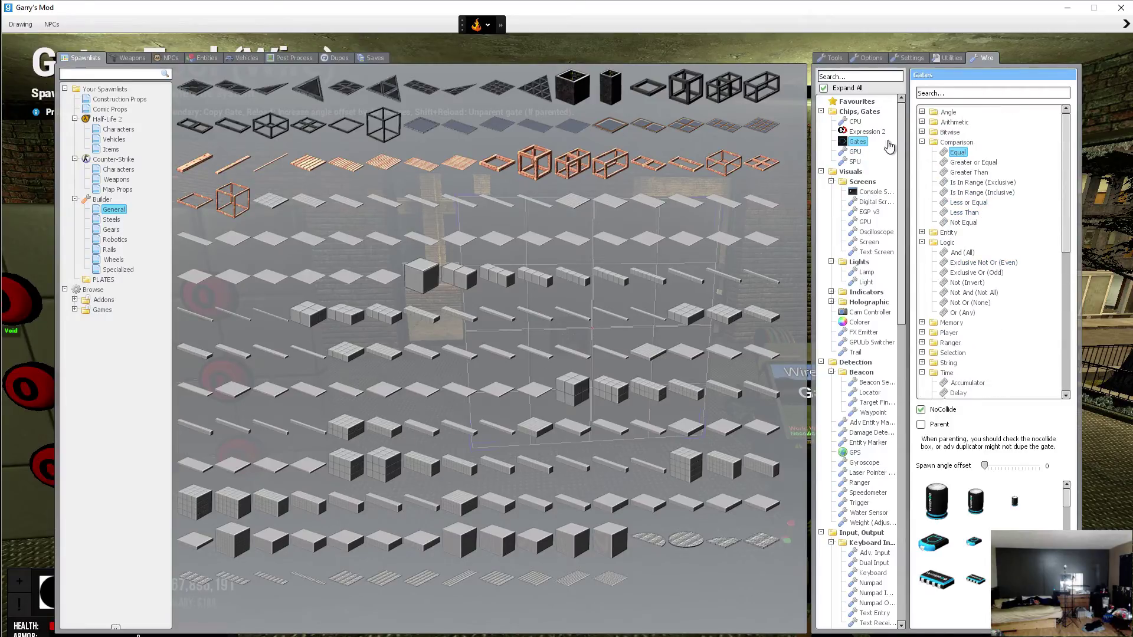
key(q)
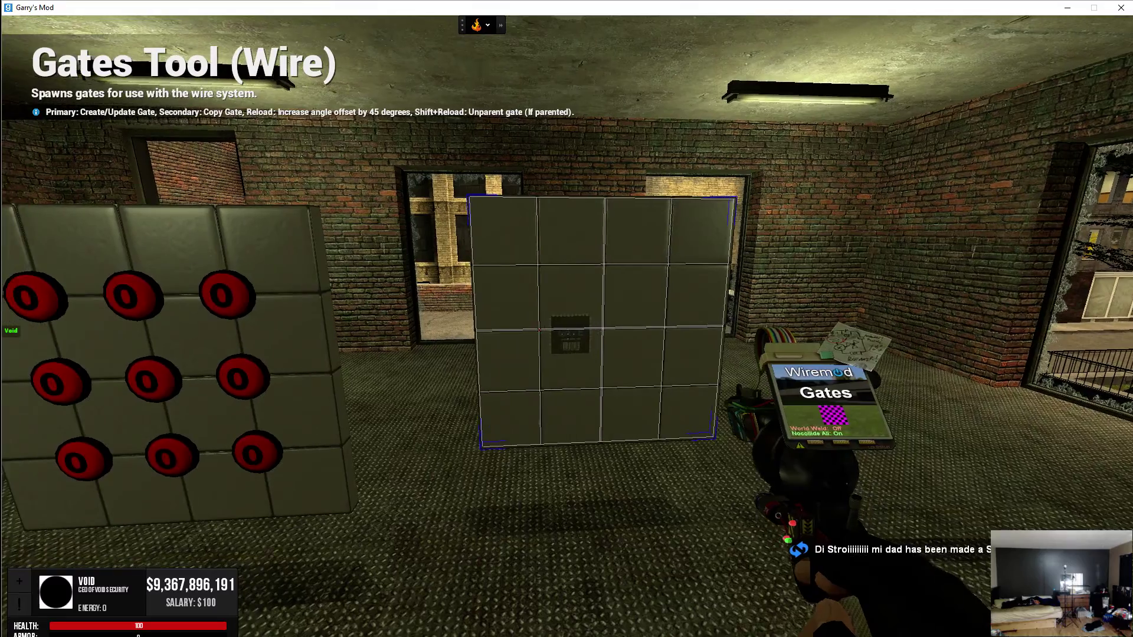
key(d)
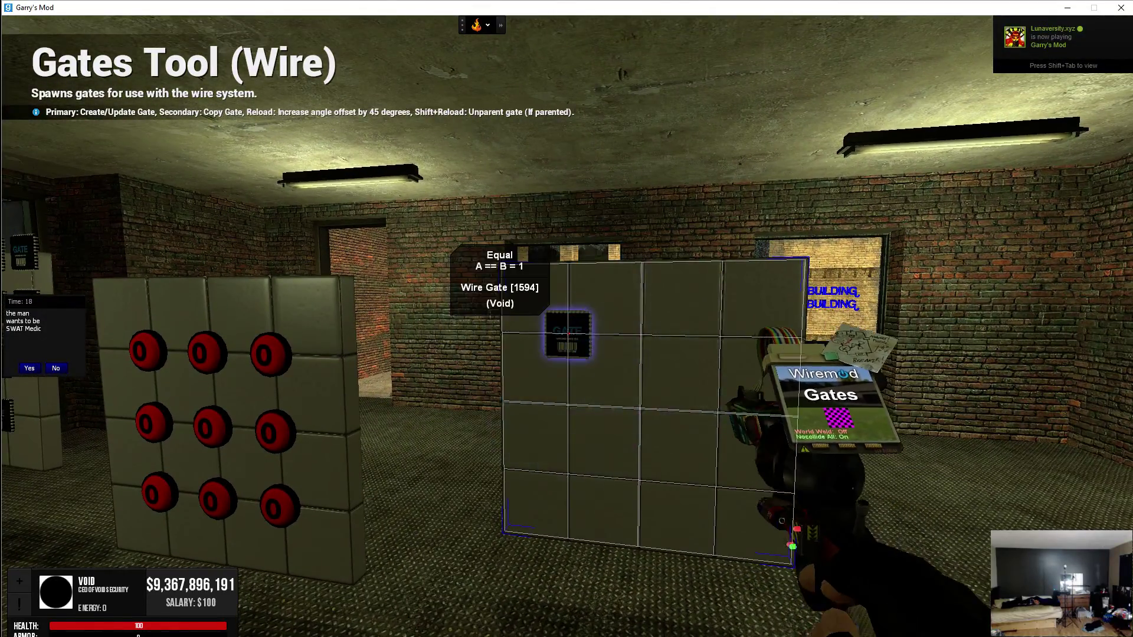
click(567, 327)
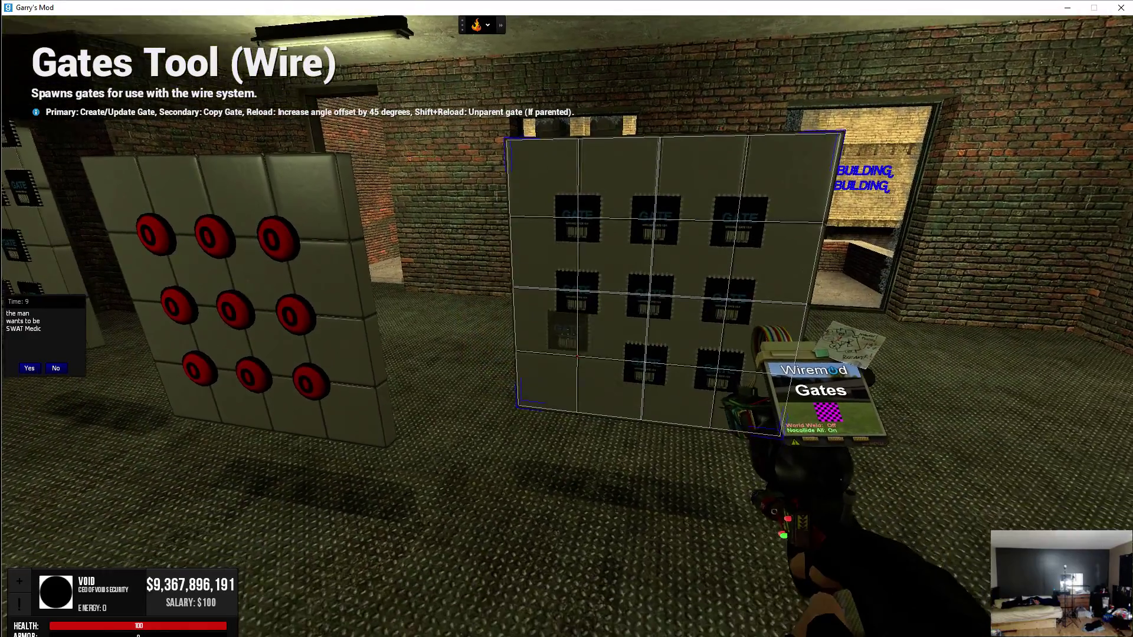
key(s)
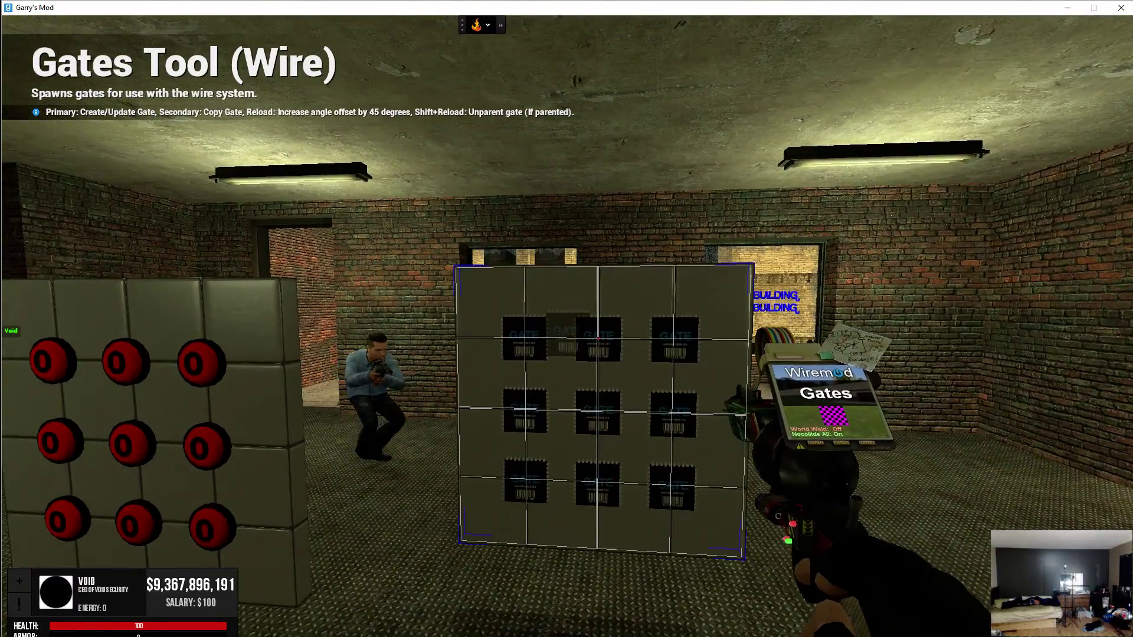
key(a)
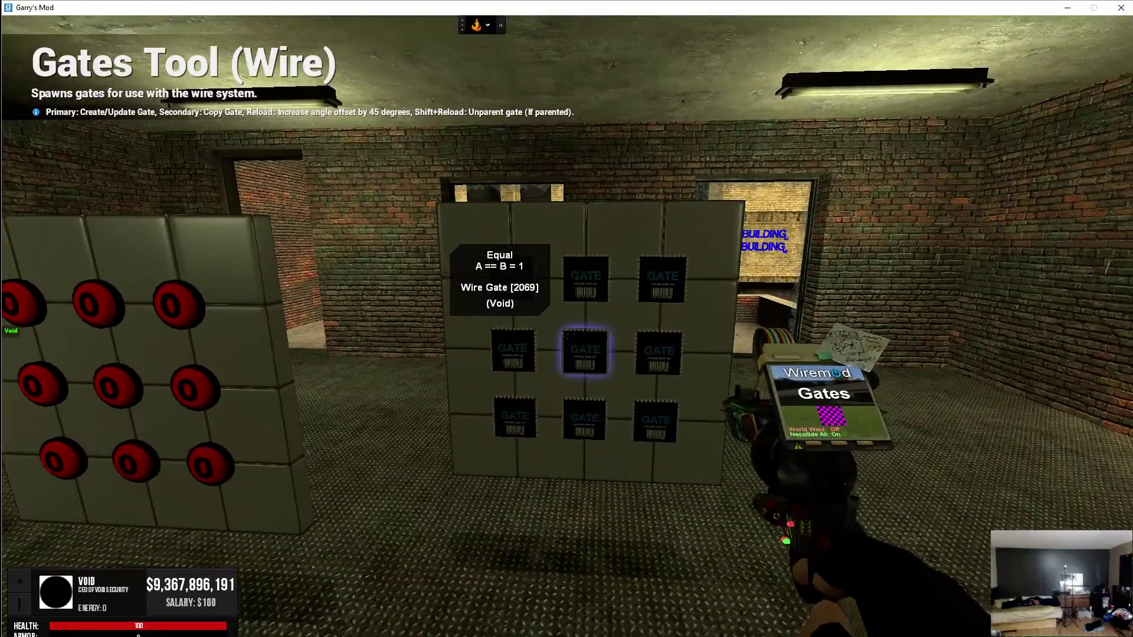
key(q)
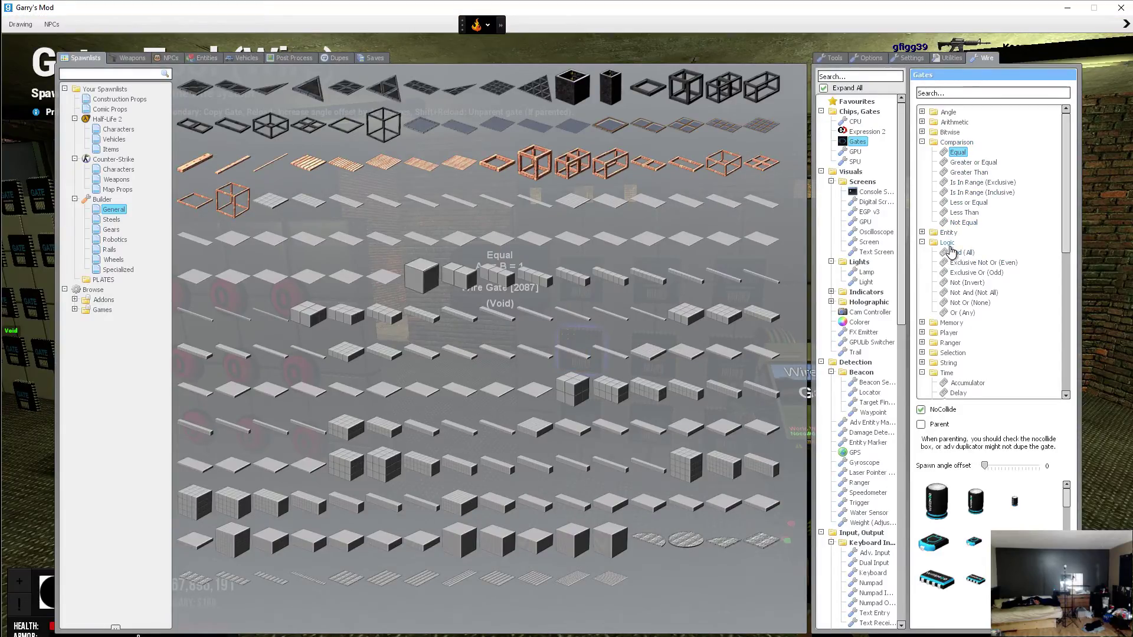
- Place an And (All) logic gate above the Equal grid, then choose Logic > Or (Any)
key(q)
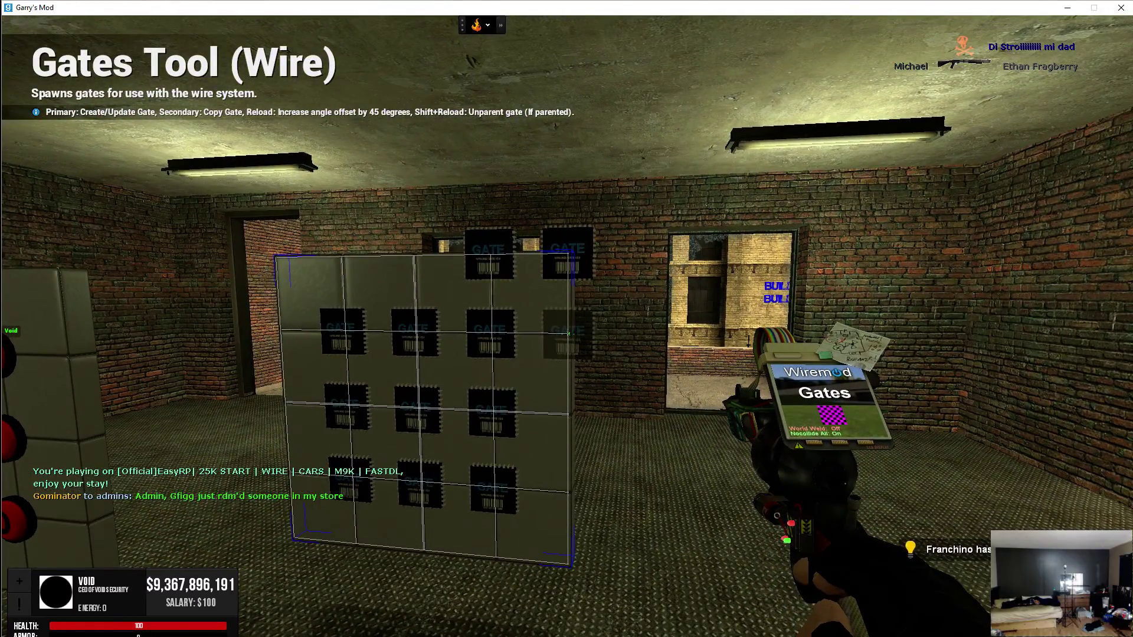
click(567, 333)
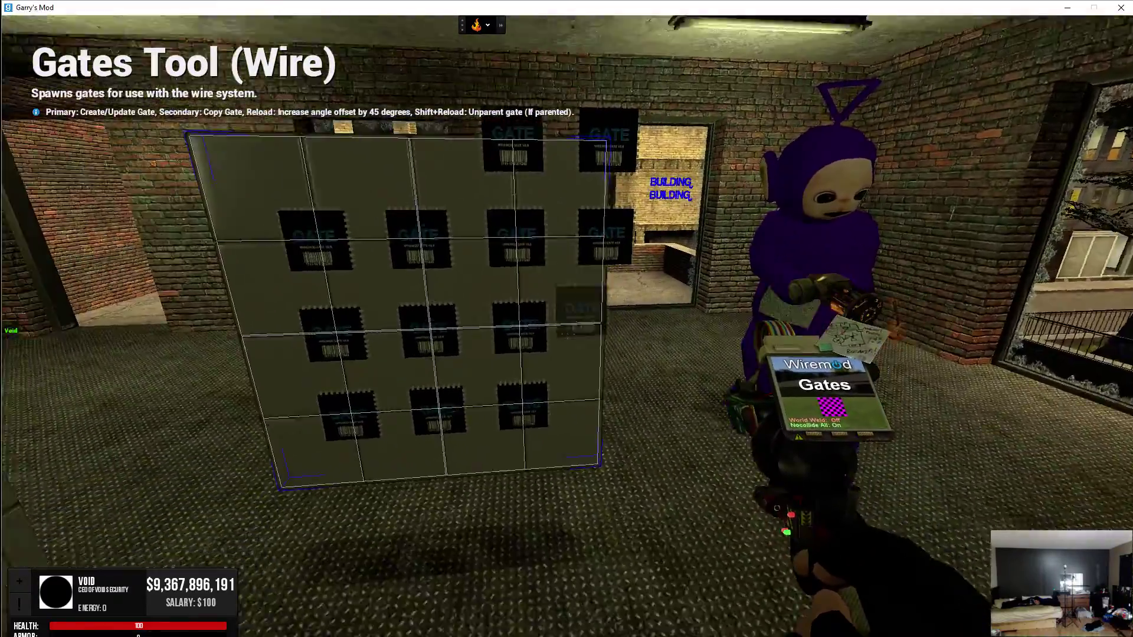
key(q)
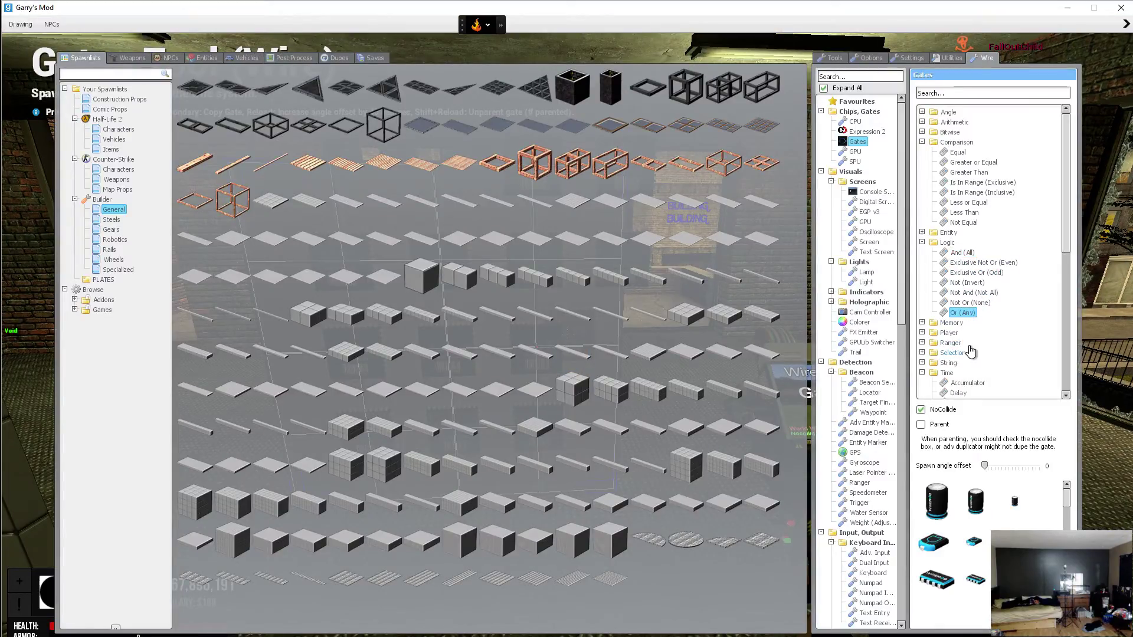
- Place an Or (Any) gate just below the bottom row of the gate grid
key(q)
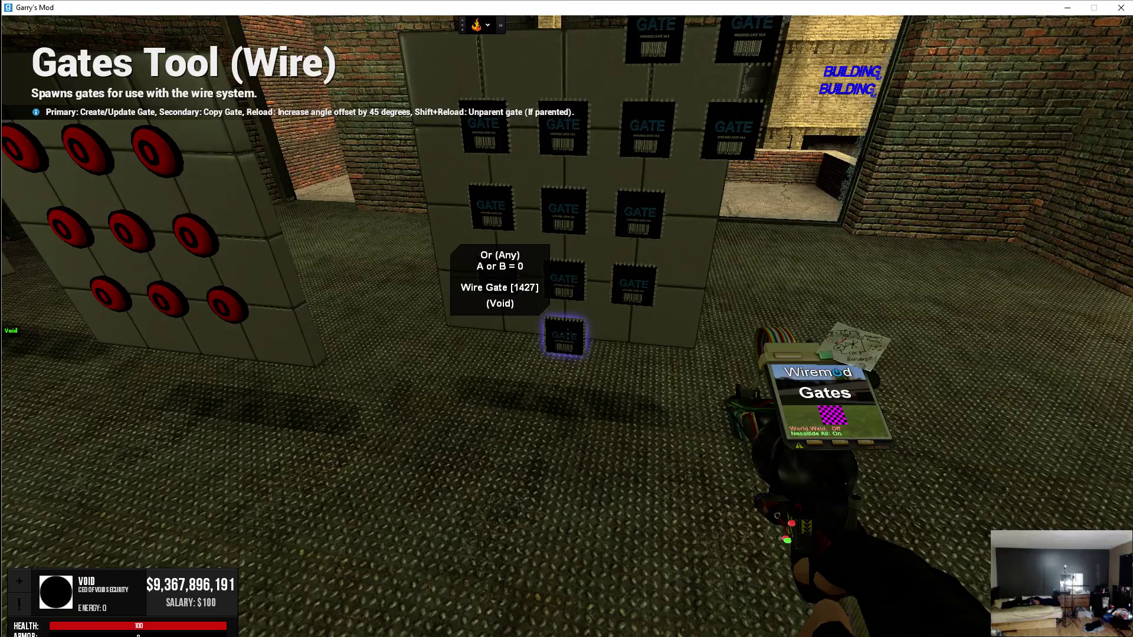
key(s)
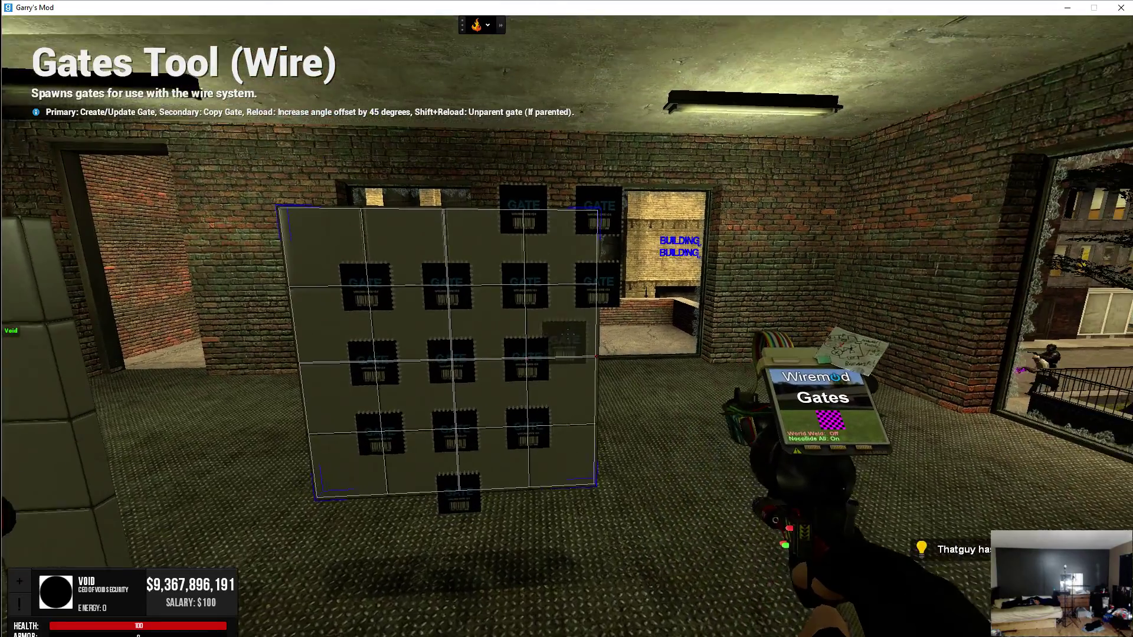
key(w)
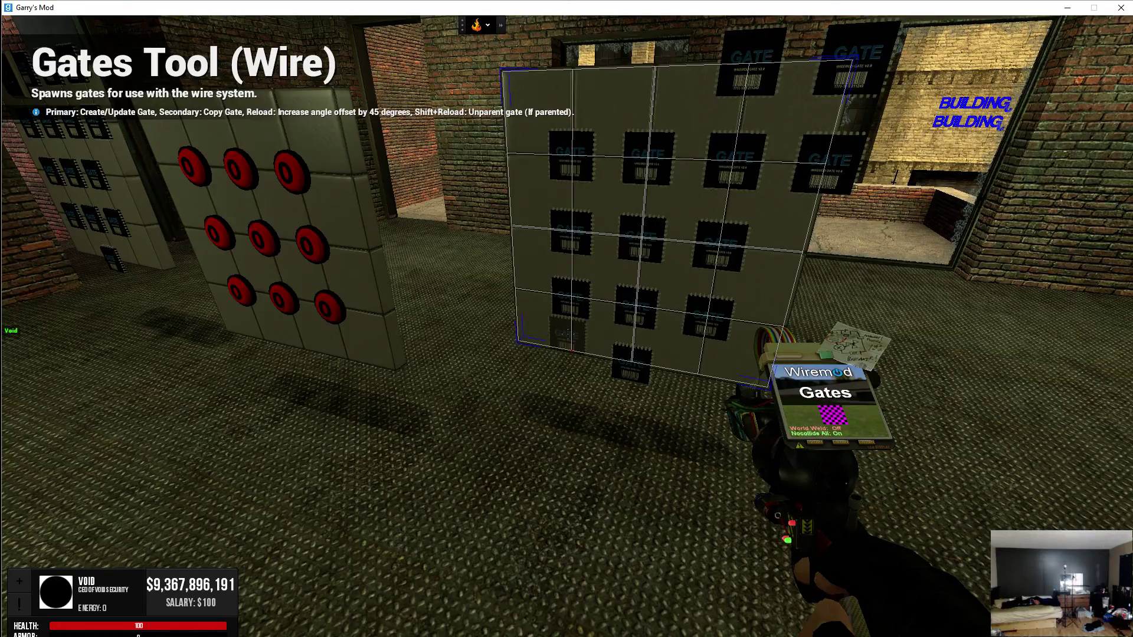
key(w)
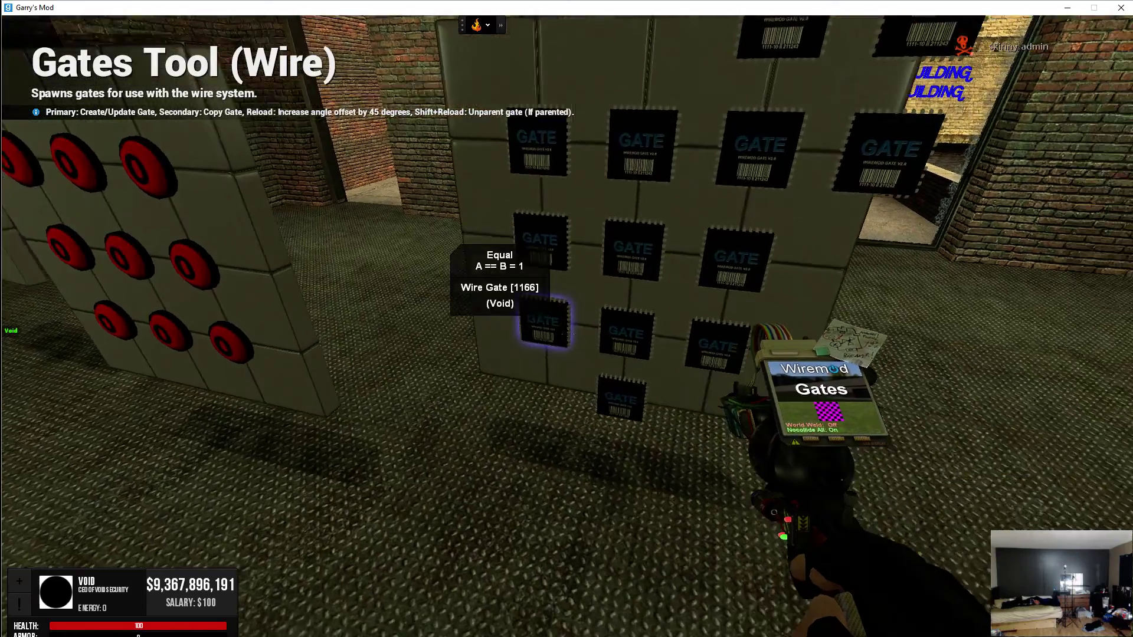
key(s)
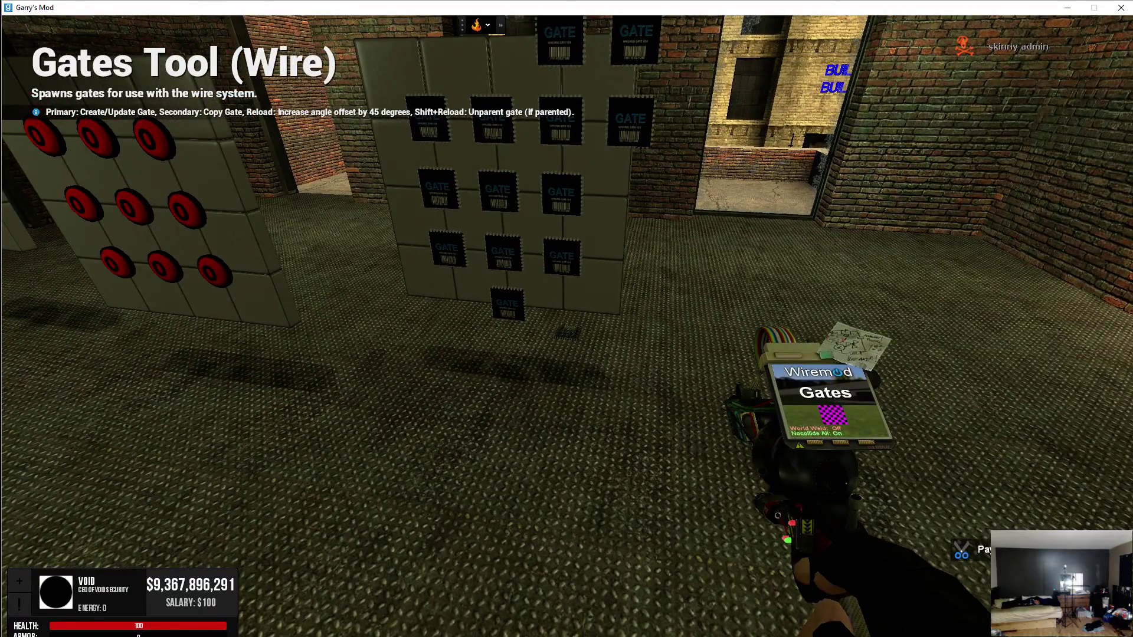
- Choose the Delay gate from the Time category and place it on the gate panel
key(q)
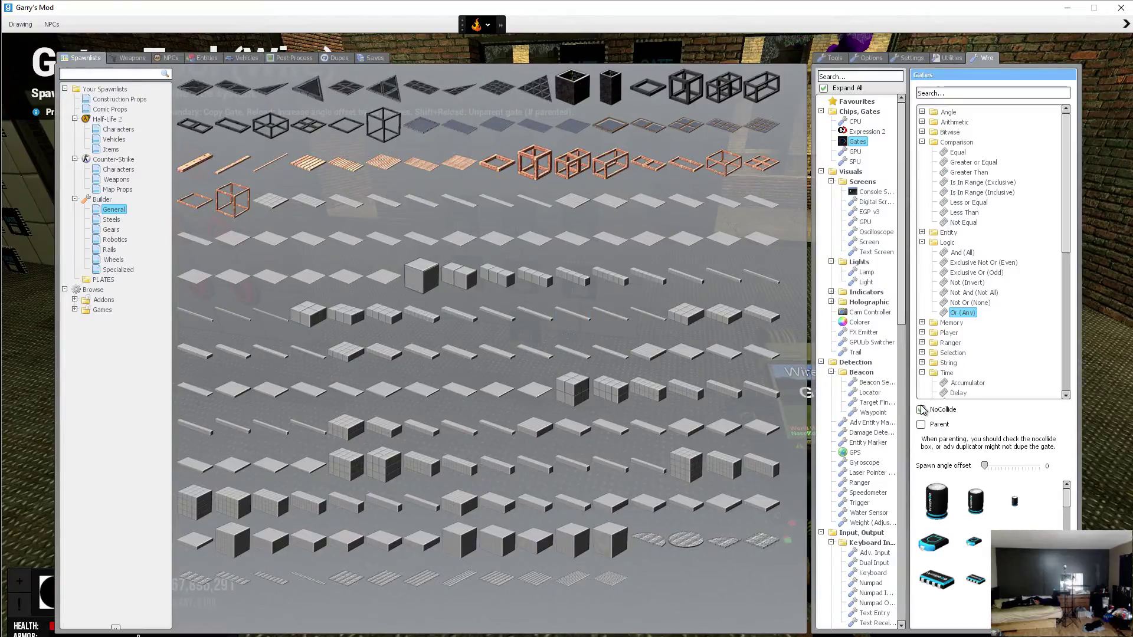
scroll(1002, 302, down, 5)
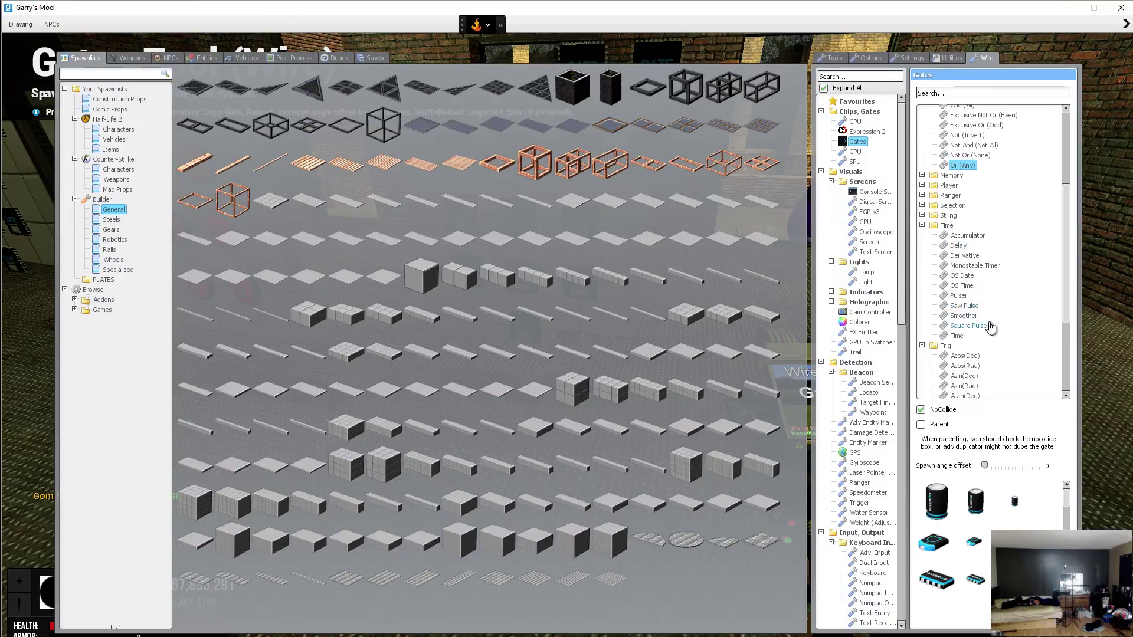
click(962, 249)
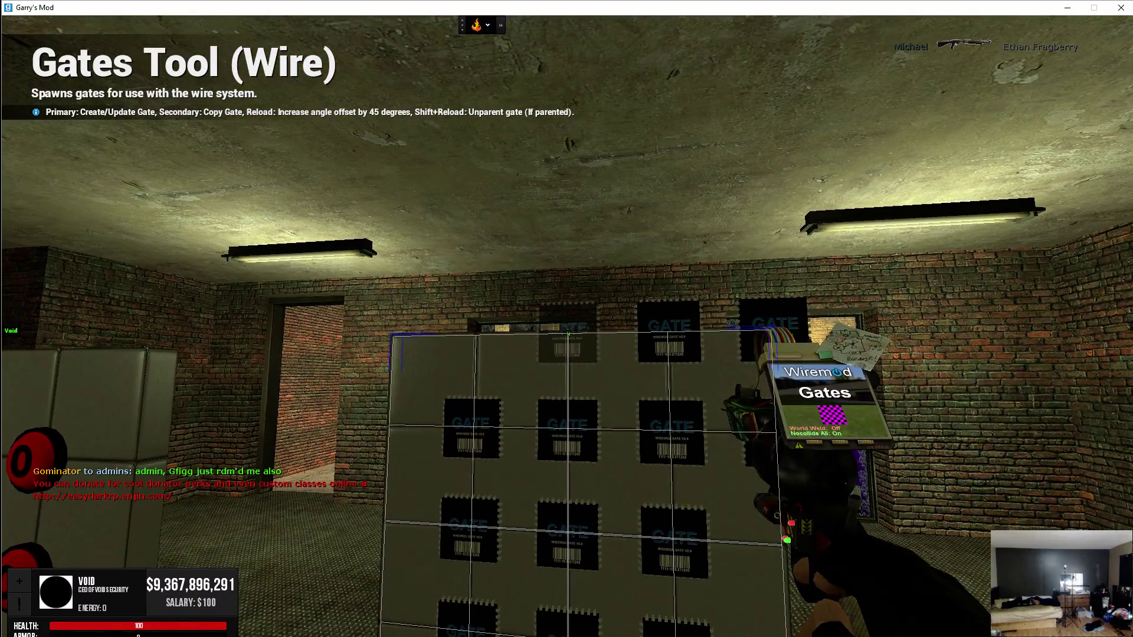
click(567, 334)
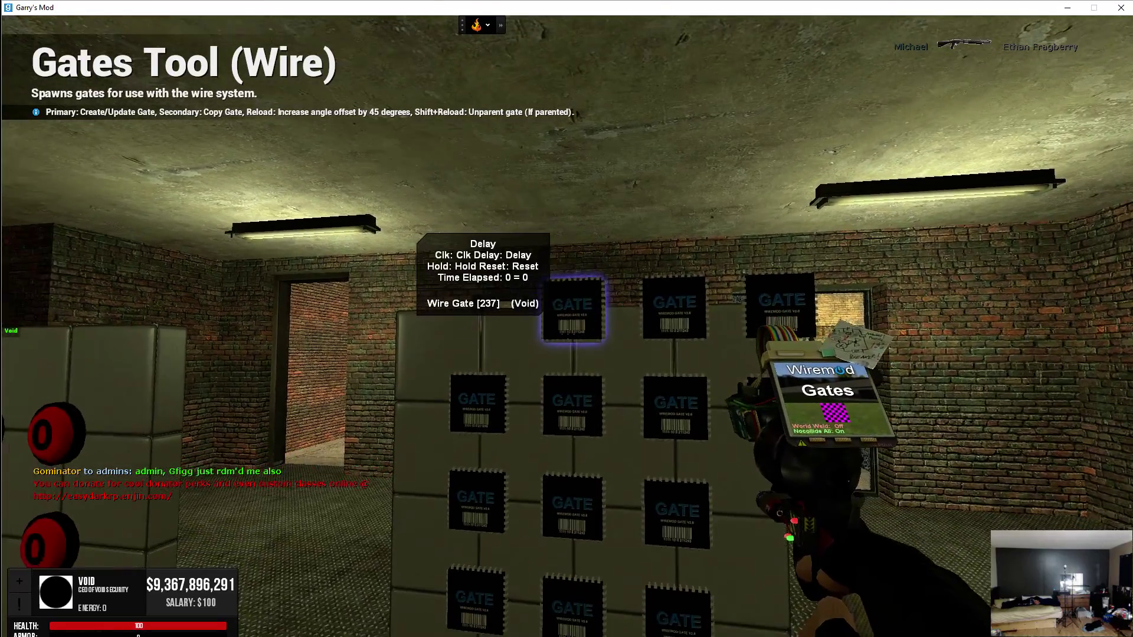
key(s)
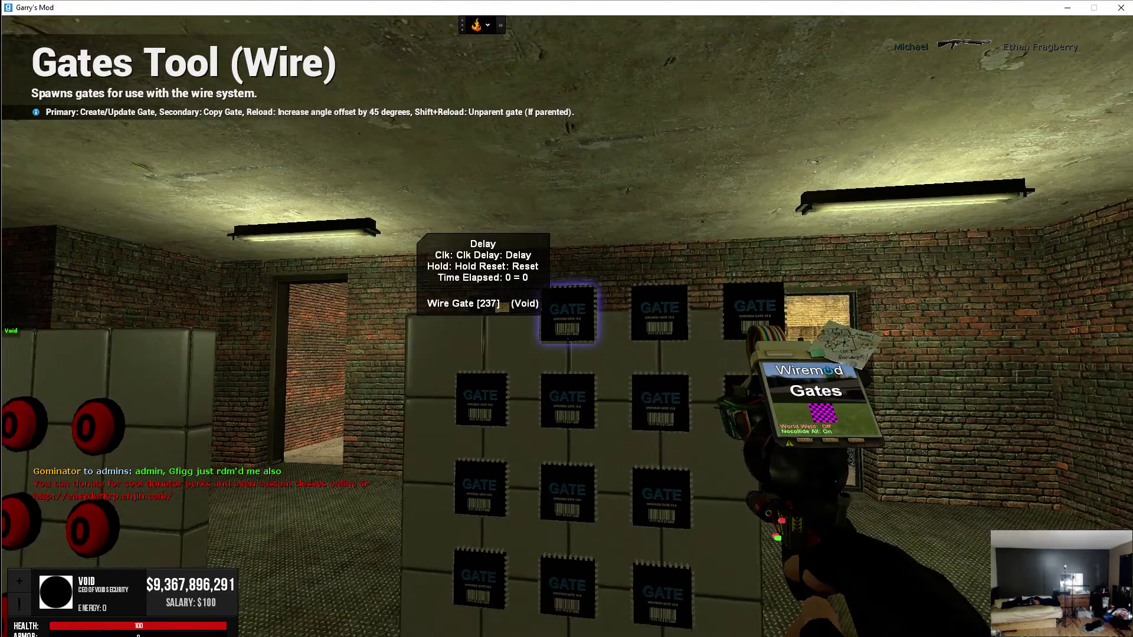
key(q)
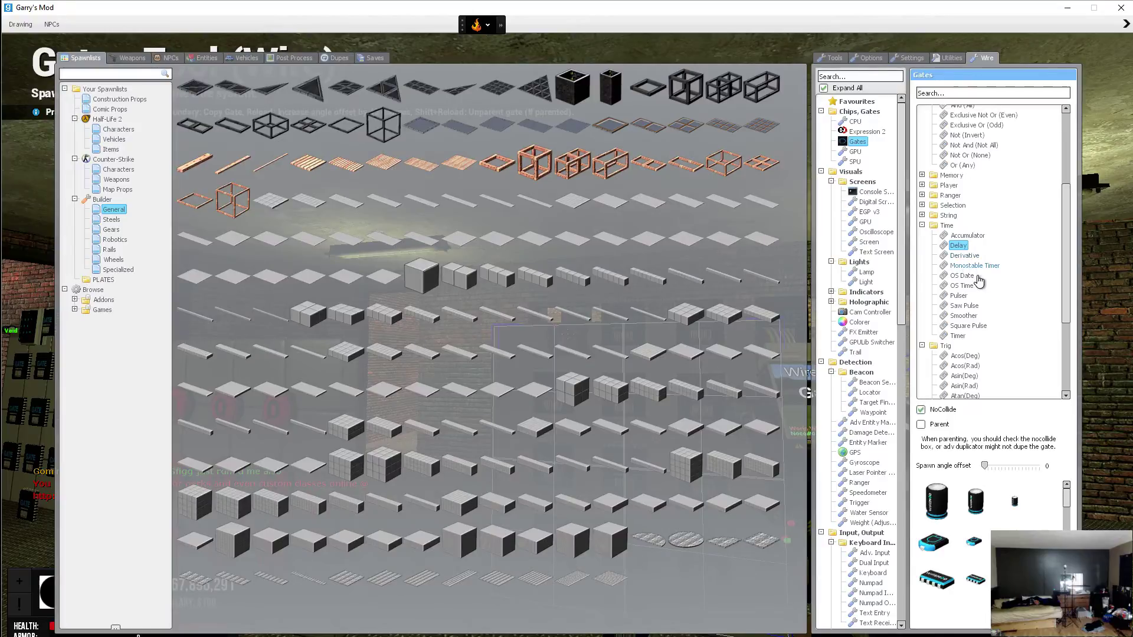
scroll(975, 322, up, 3)
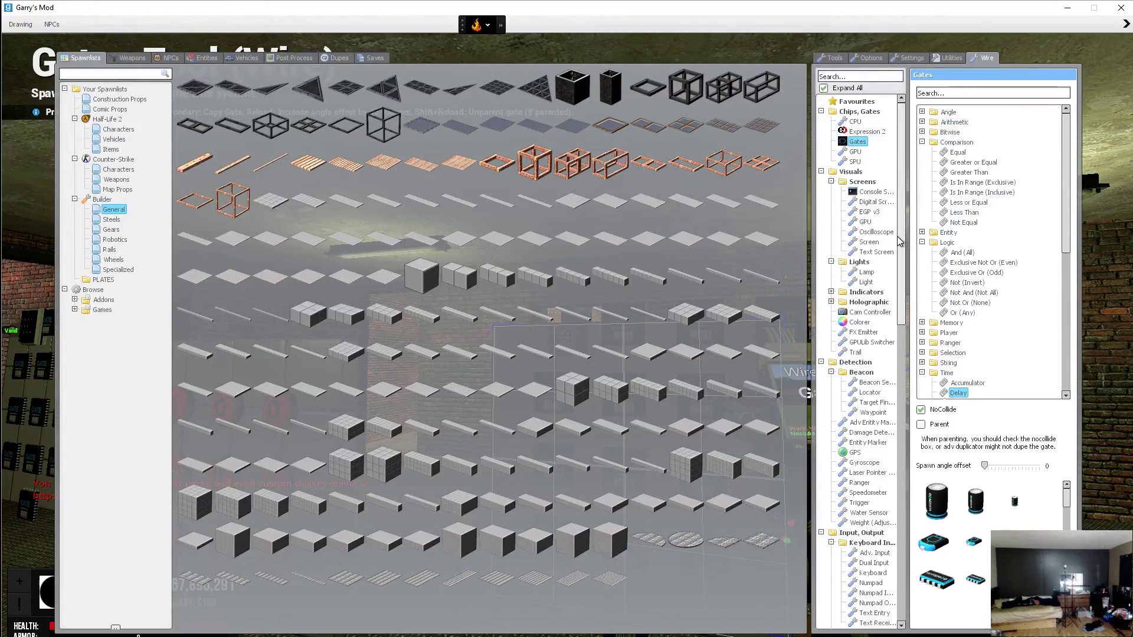
- Place a Numpad Output device on the wall panel
key(q)
key(q)
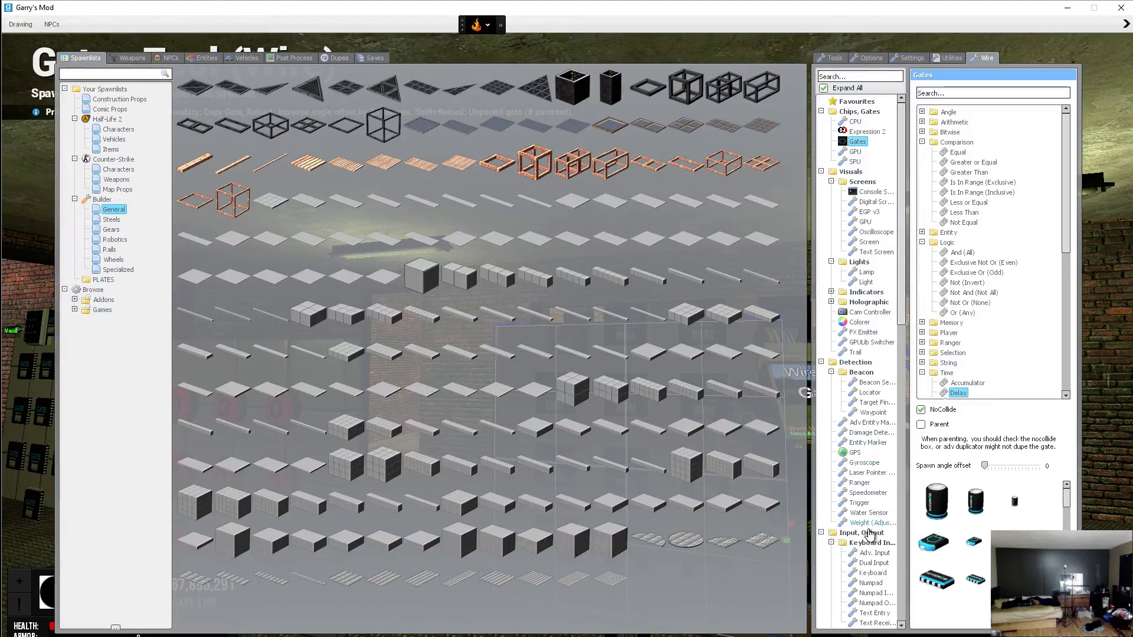
scroll(879, 490, down, 3)
click(876, 485)
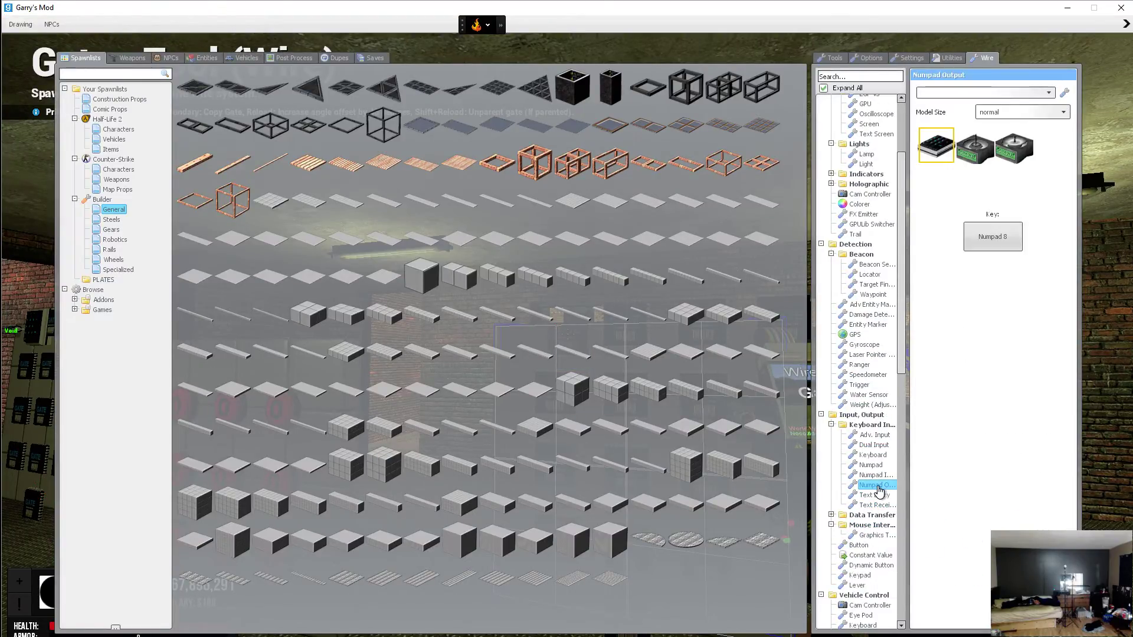
key(q)
click(567, 318)
- Place a Constant Value chip holding 13 numbers (0, 1, 5, 10, 1000, …) on the panel
key(q)
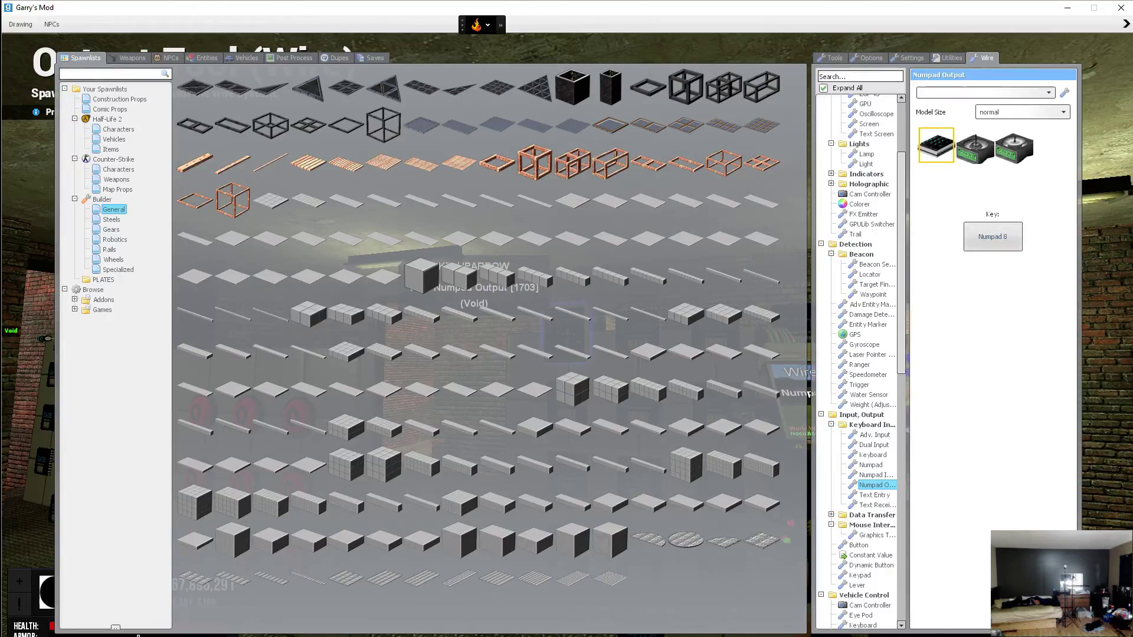
key(q)
key(q)
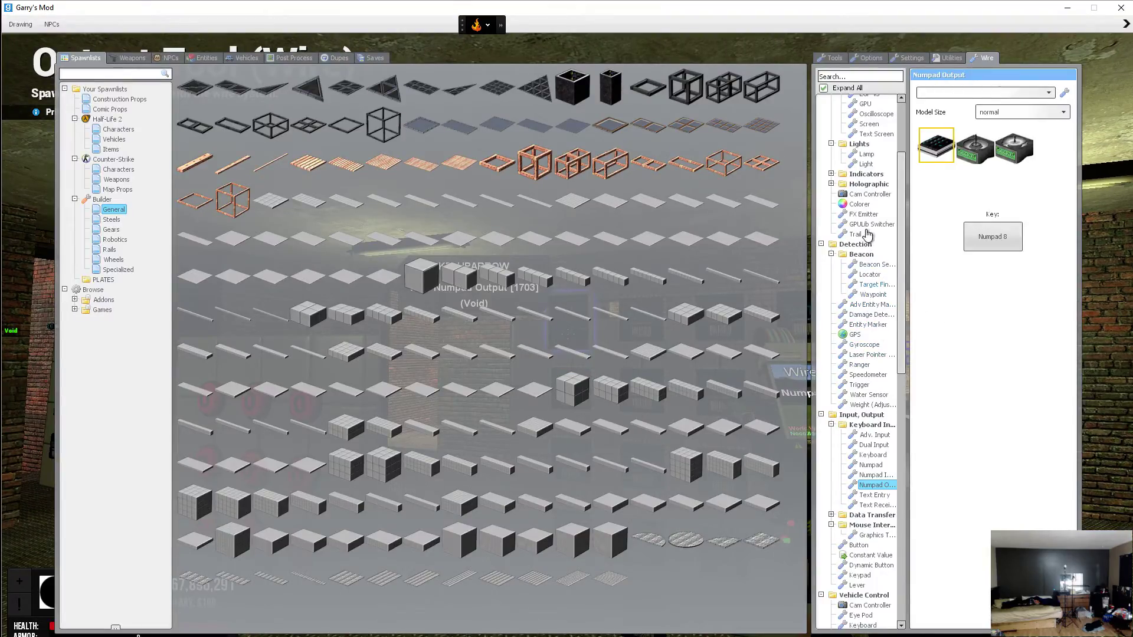
scroll(857, 218, up, 4)
scroll(857, 218, down, 5)
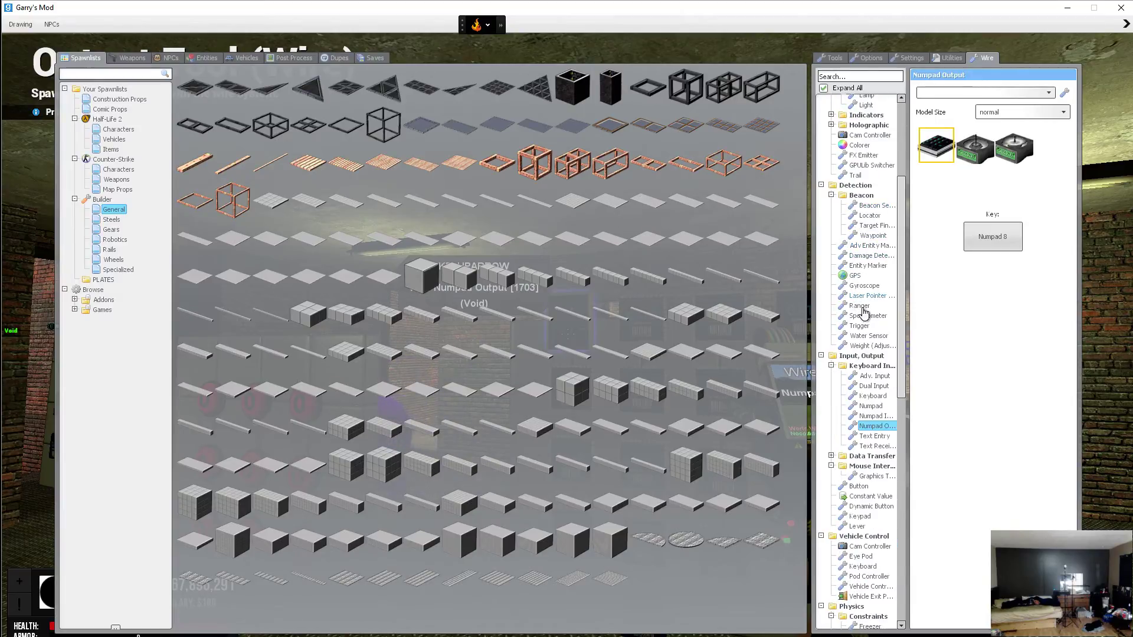
click(871, 497)
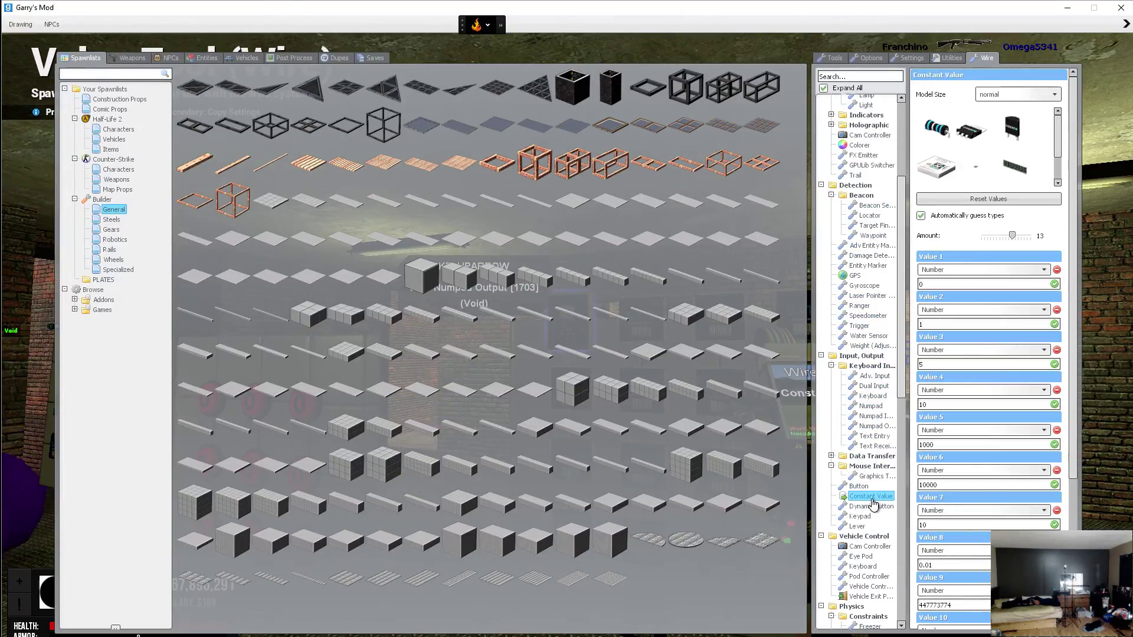
scroll(988, 284, down, 5)
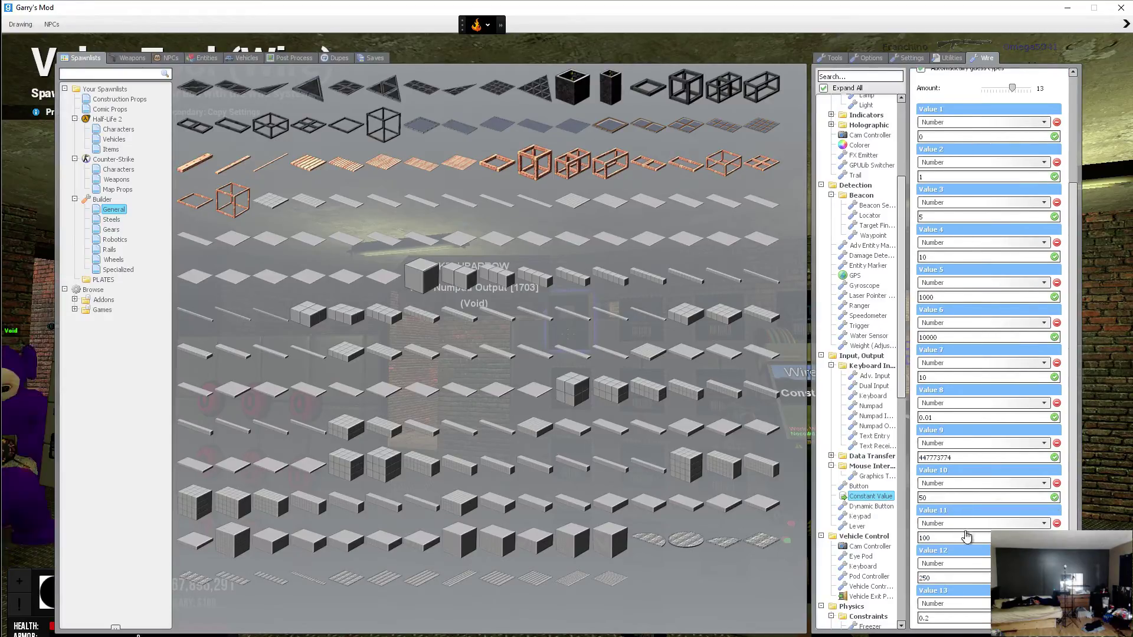
scroll(968, 534, down, 2)
scroll(988, 522, up, 7)
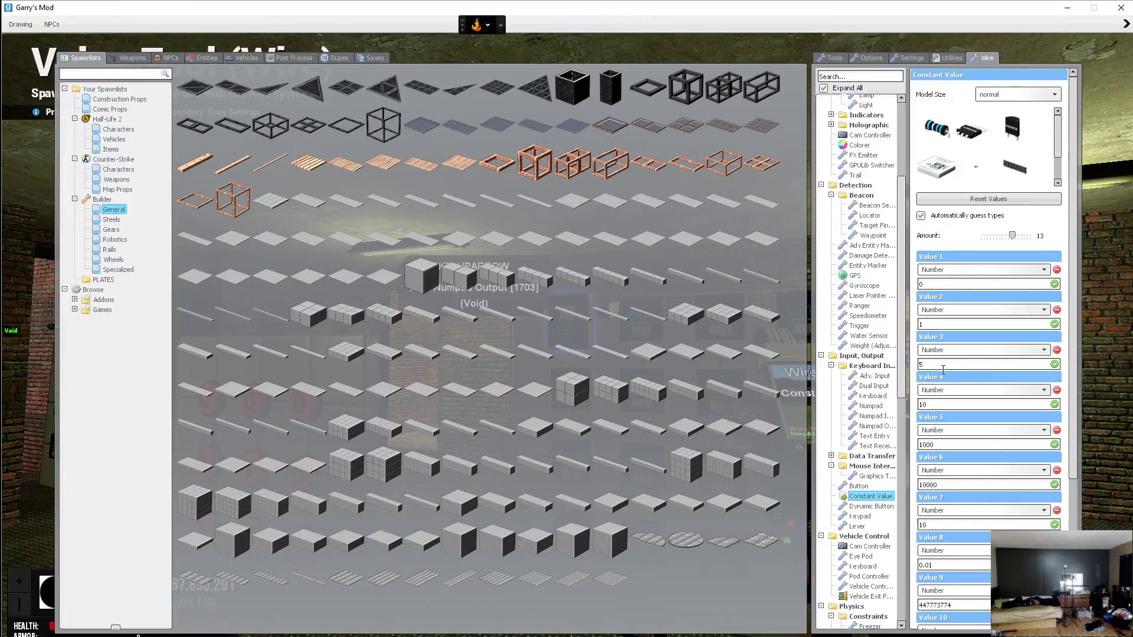
key(q)
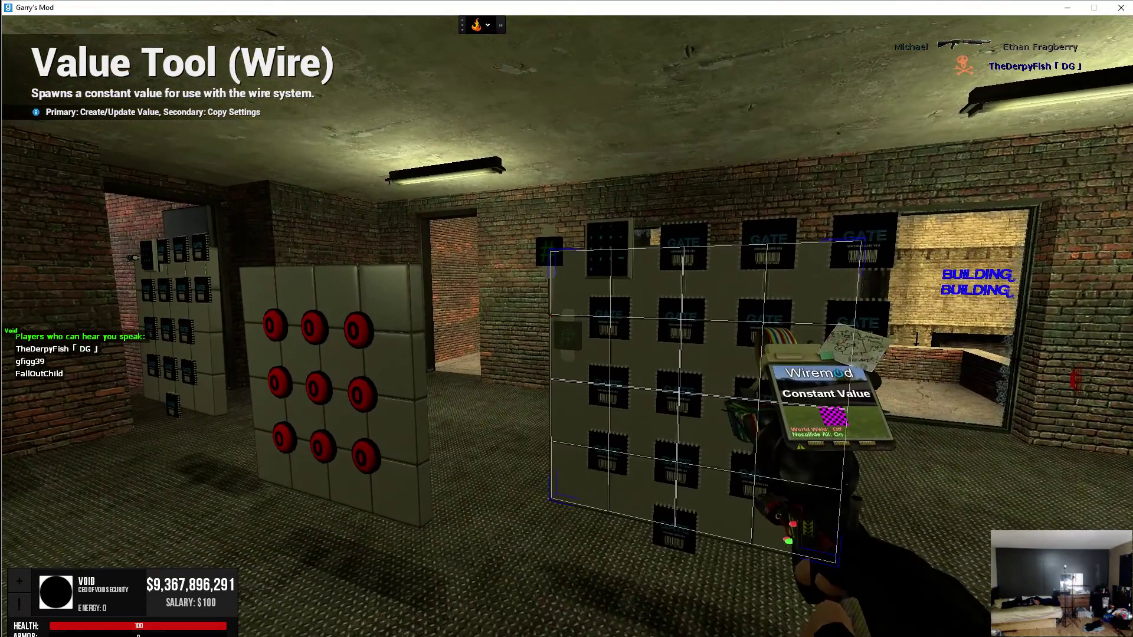
key(q)
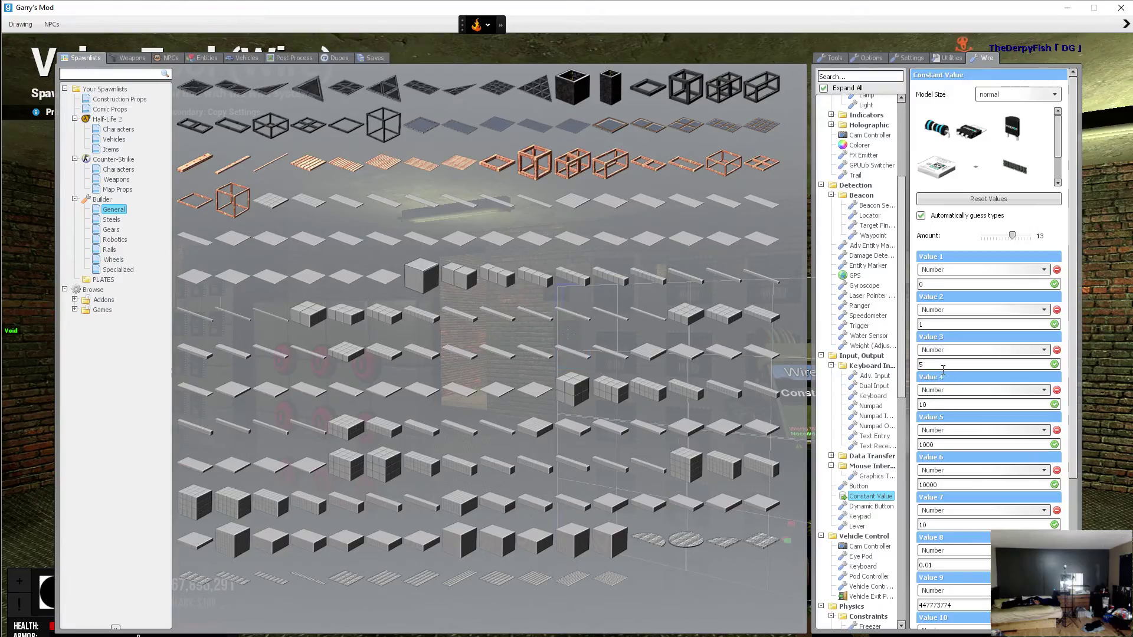
- Equip the Dynamic Button tool set to Toggle, green on, red off, On value 1, Off value 0
click(850, 509)
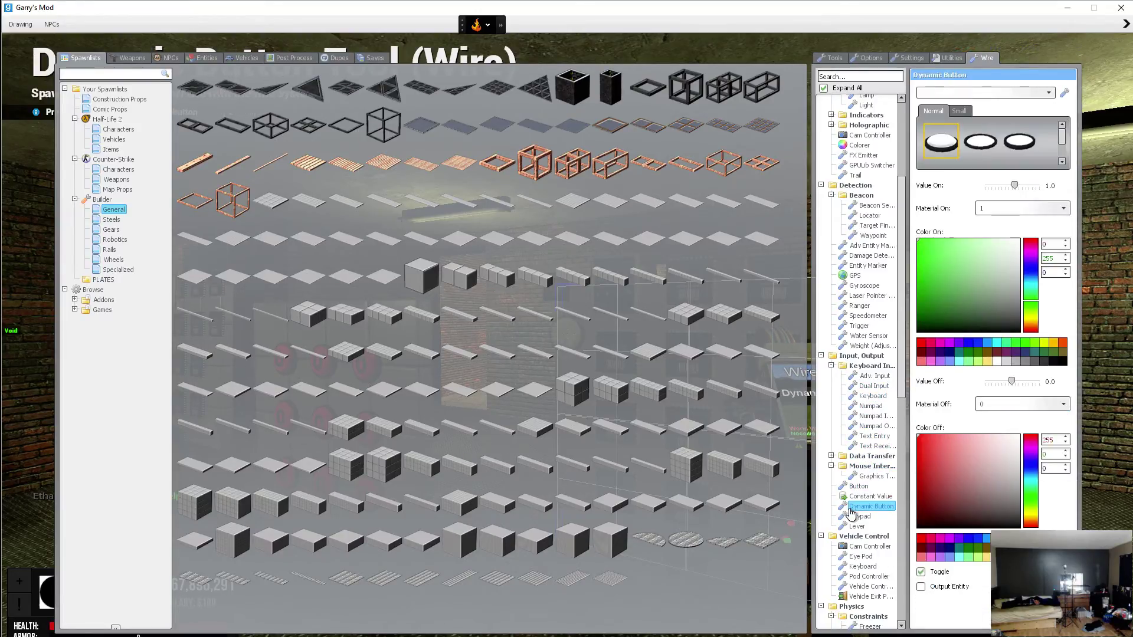
key(q)
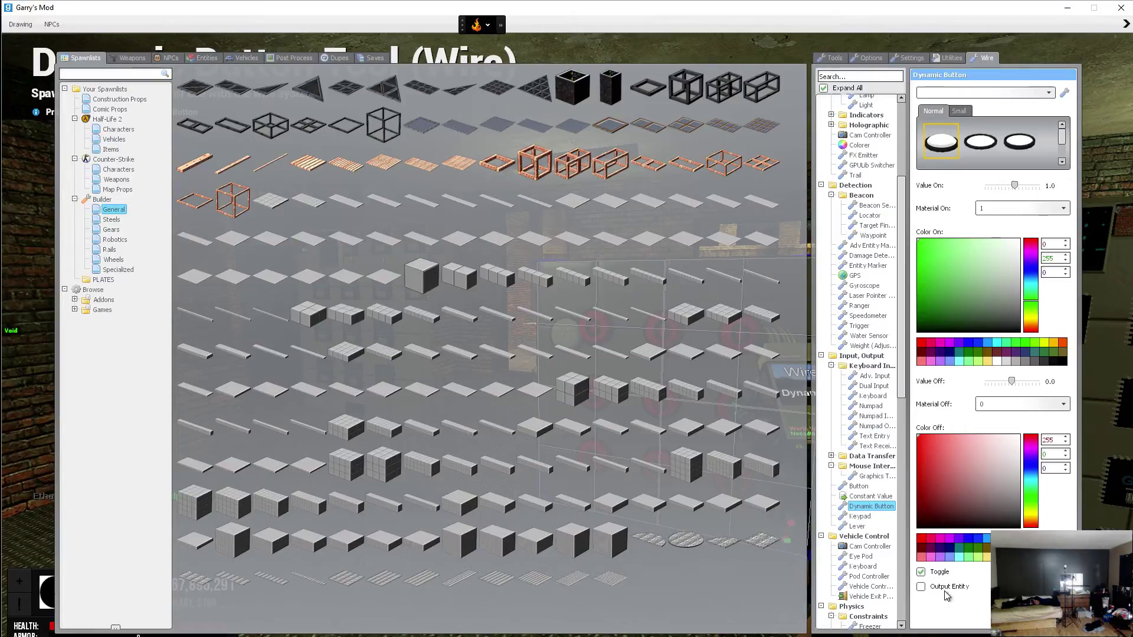
click(934, 575)
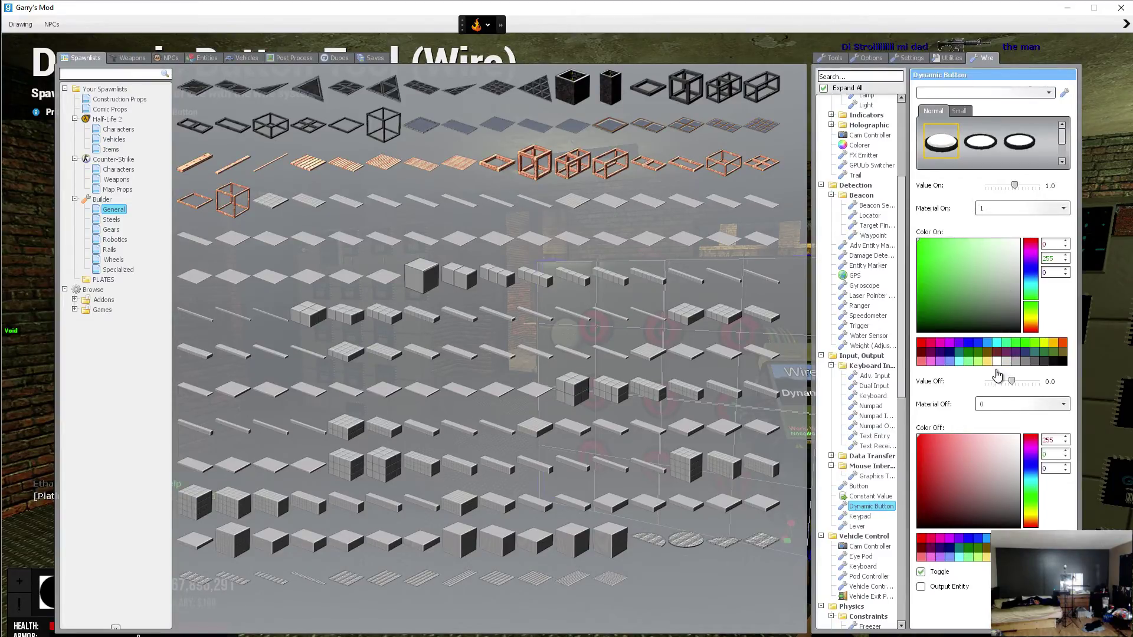
key(q)
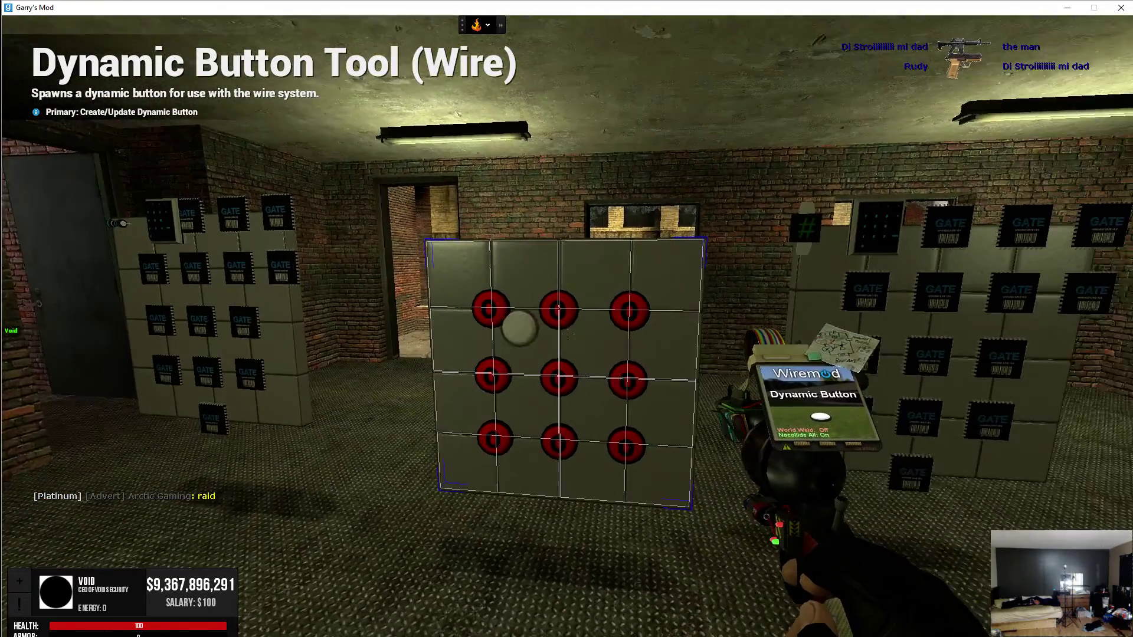
key(q)
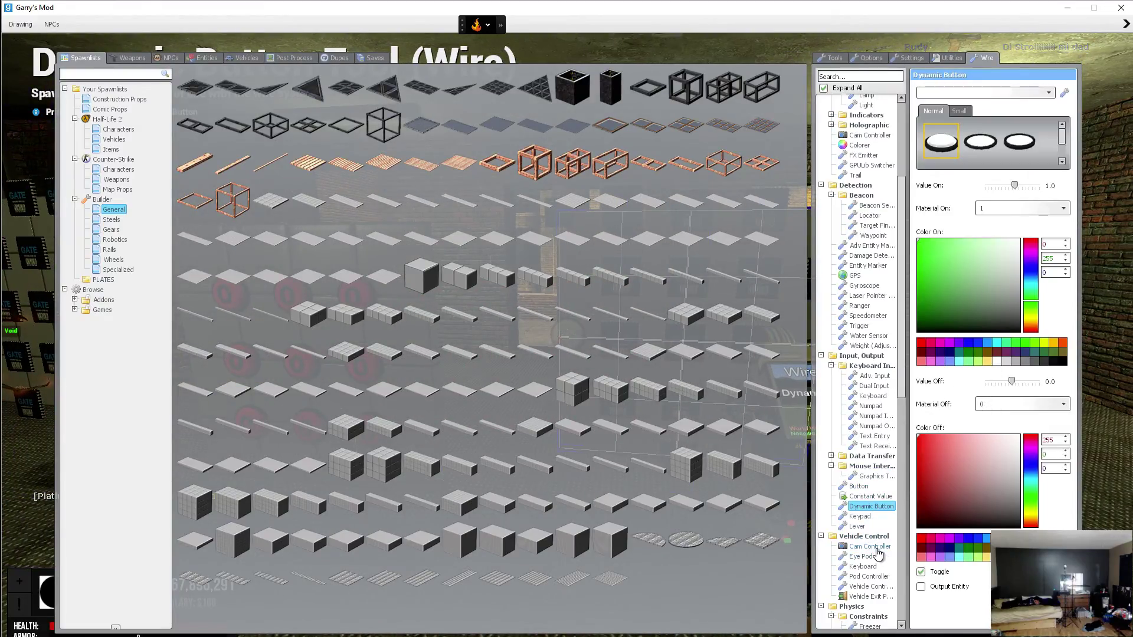
key(q)
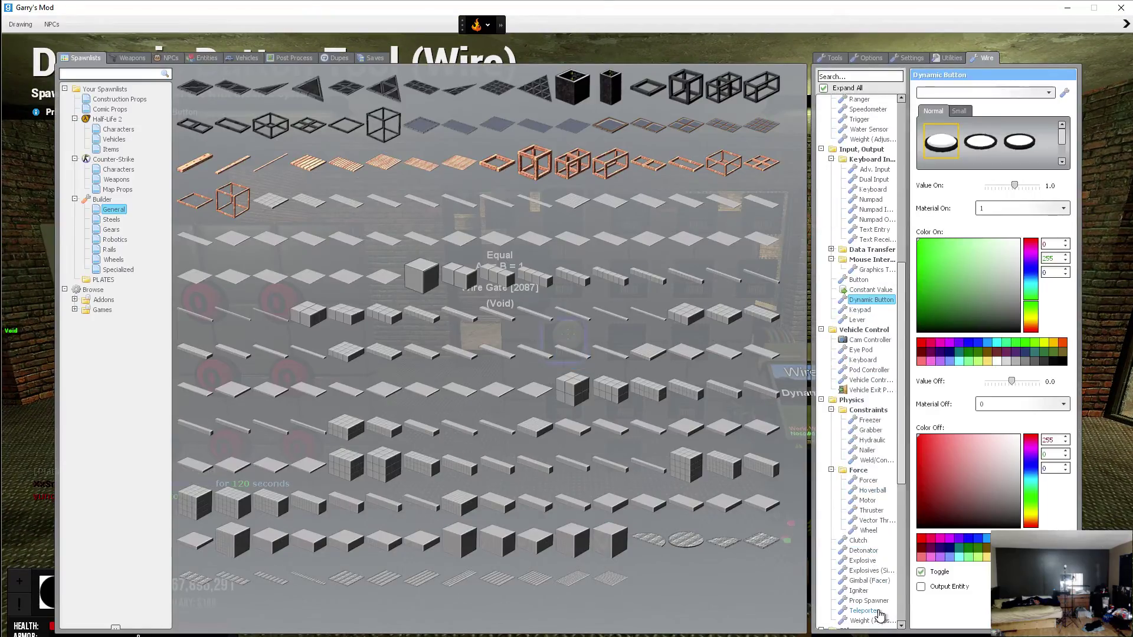
- With the Wiring Tool, select the Set inputs of all nine dynamic buttons
click(860, 576)
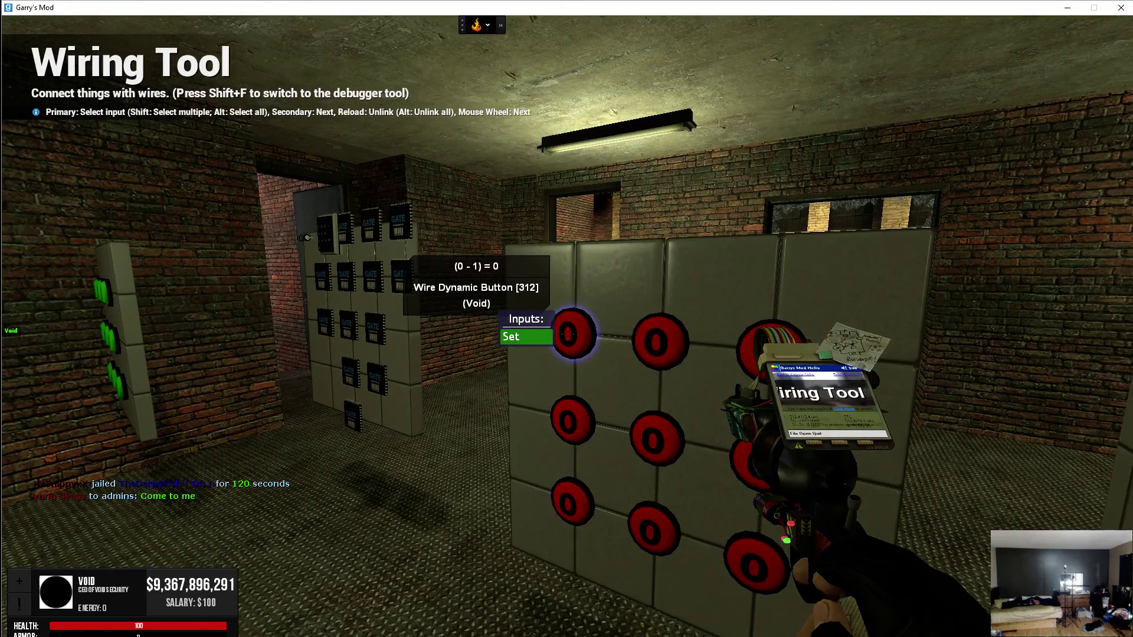
shift+click(568, 334)
shift+click(568, 334)
shift+click(567, 334)
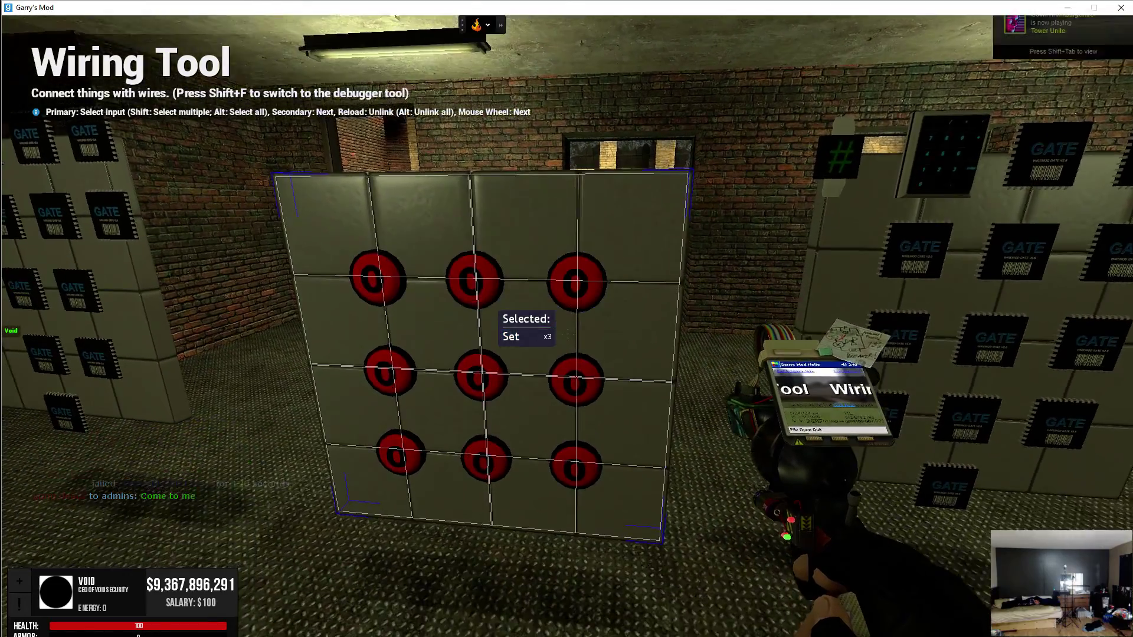
shift+click(567, 334)
shift+click(568, 334)
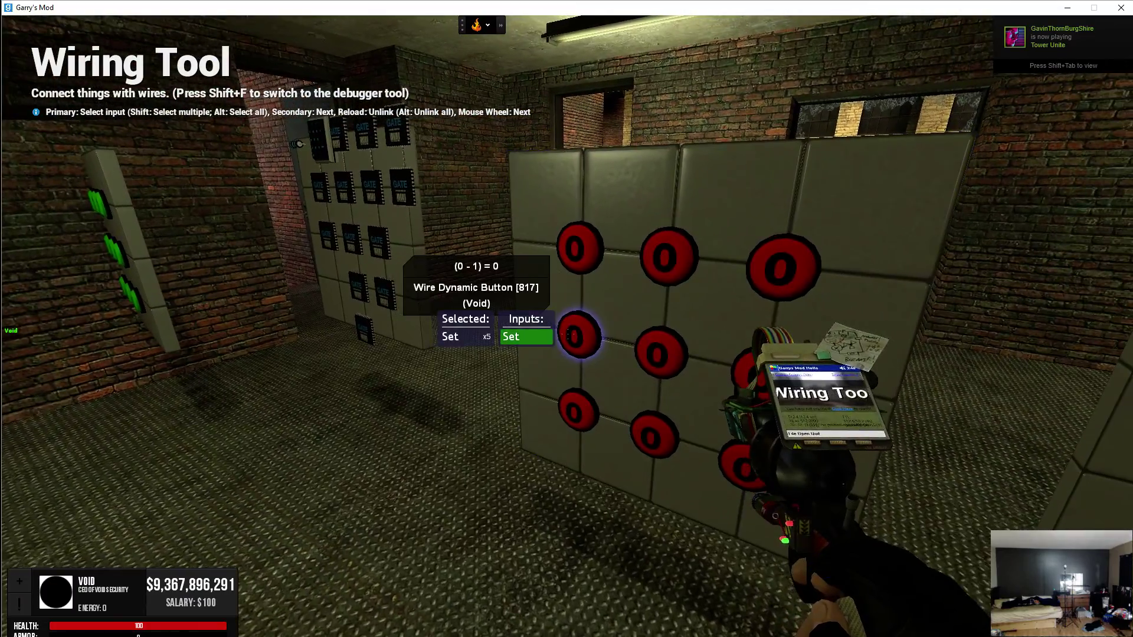
shift+click(567, 335)
shift+click(567, 334)
shift+click(567, 334)
shift+click(567, 335)
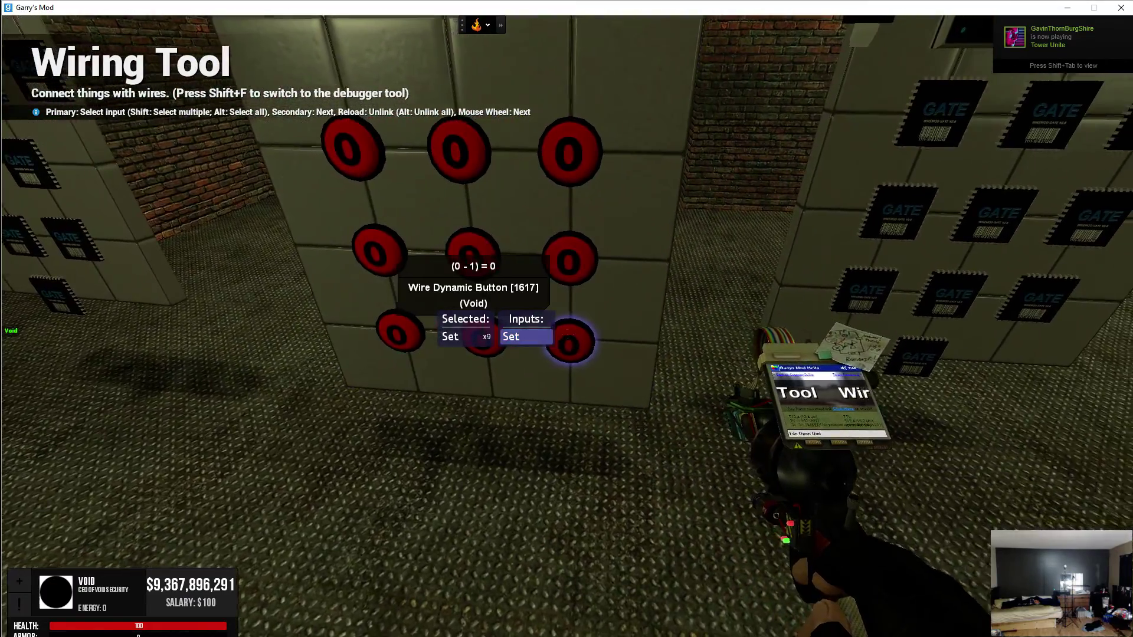
- Connect the nine selected Set inputs to the Delay gate's Out output
click(567, 334)
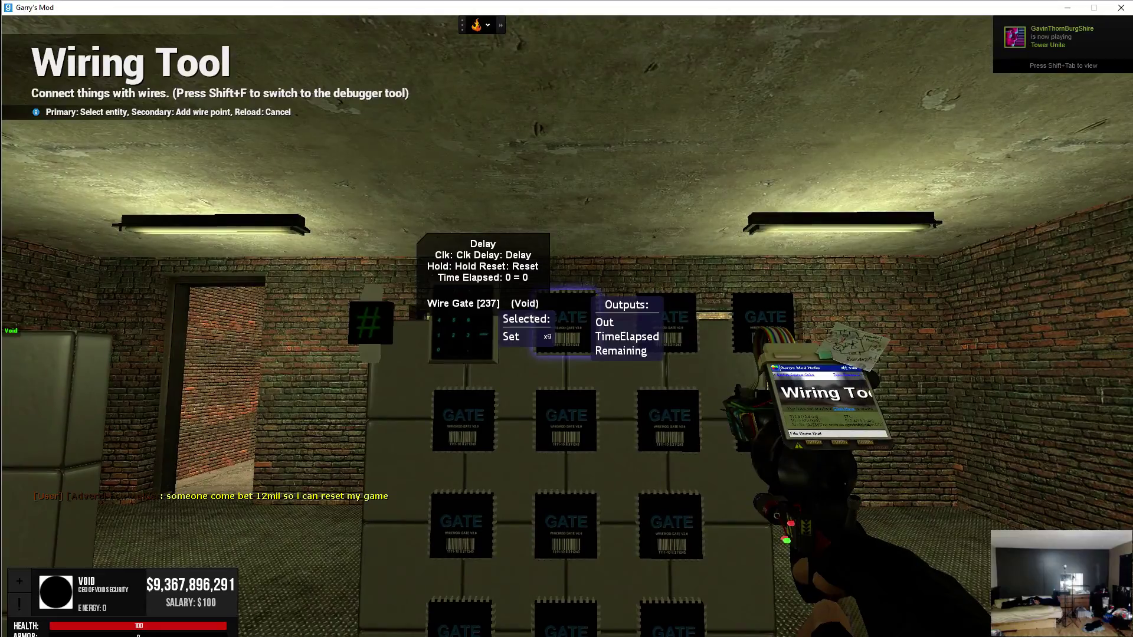
click(566, 334)
click(566, 335)
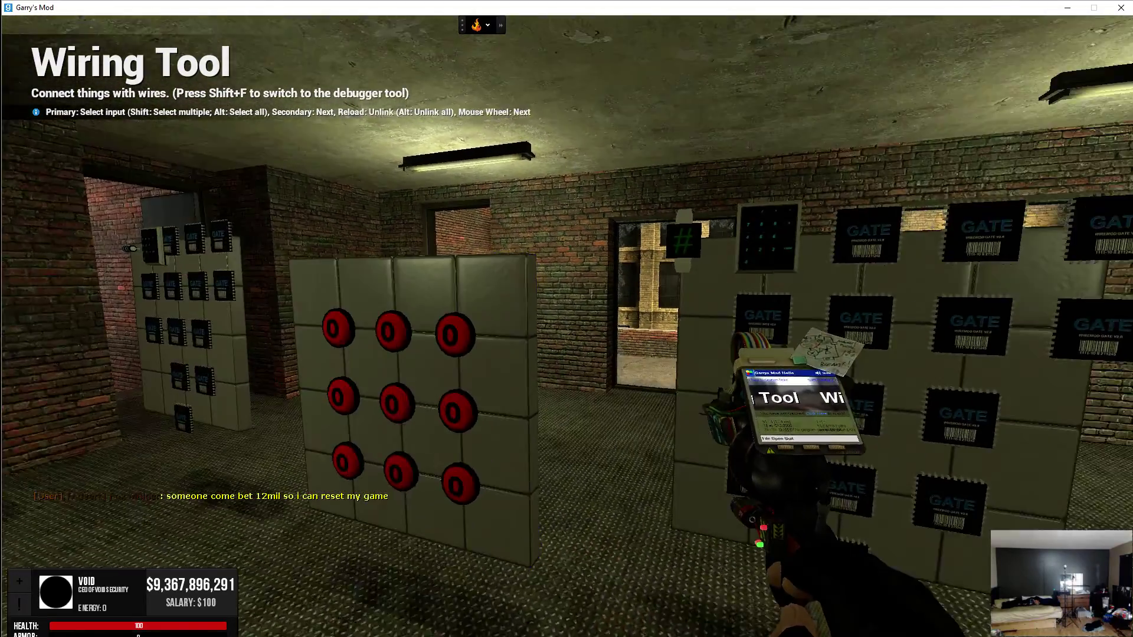
key(w)
scroll(567, 335, down, 1)
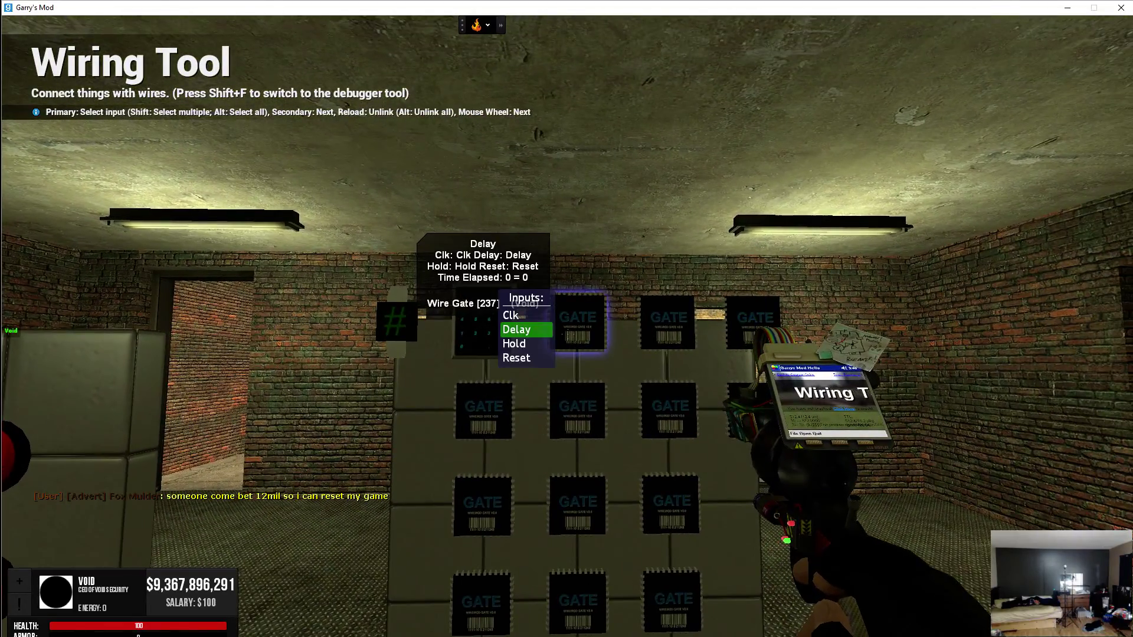
- Wire the Delay gate's Clk input to the And (All) gate
scroll(567, 334, up, 1)
click(566, 334)
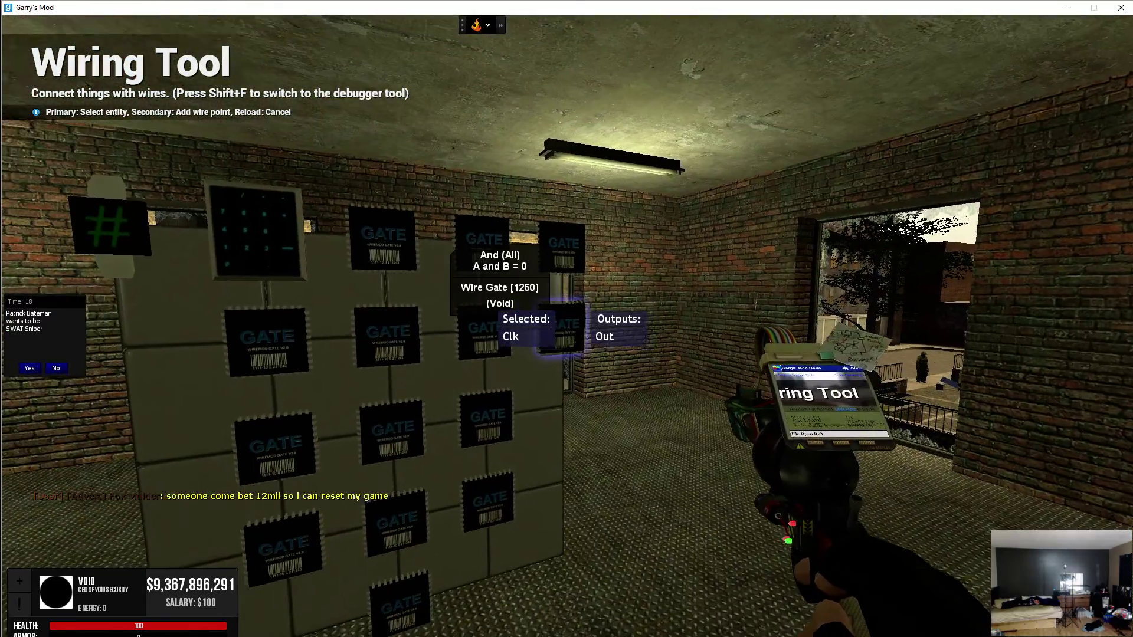
click(567, 335)
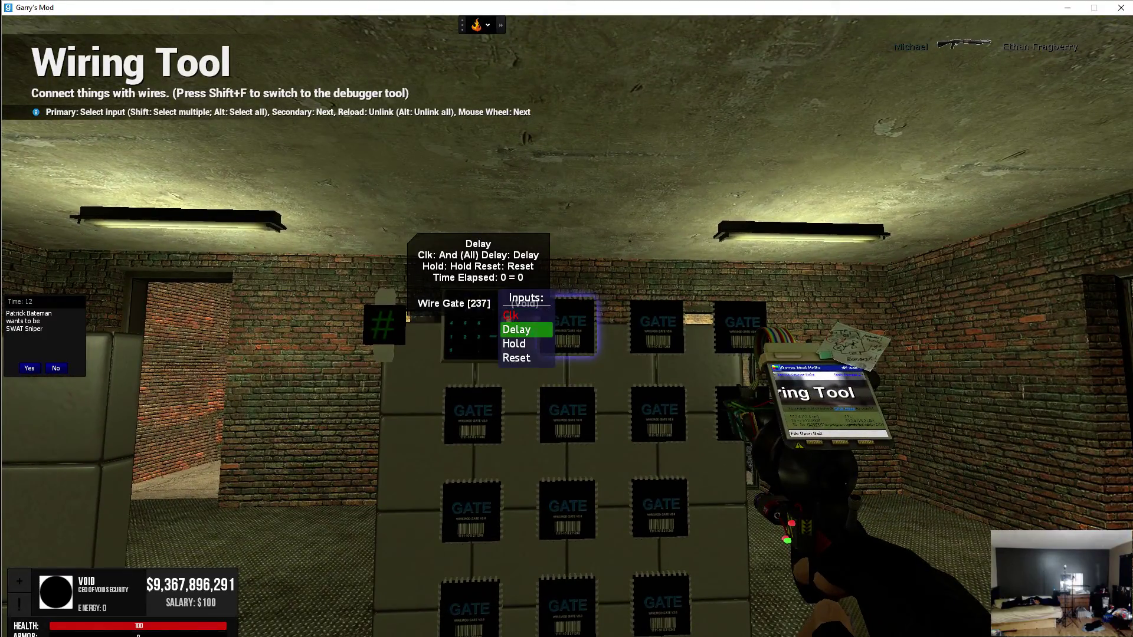
- Wire the Delay gate's Delay input to constant 1 and its Hold input to constant 5
click(567, 319)
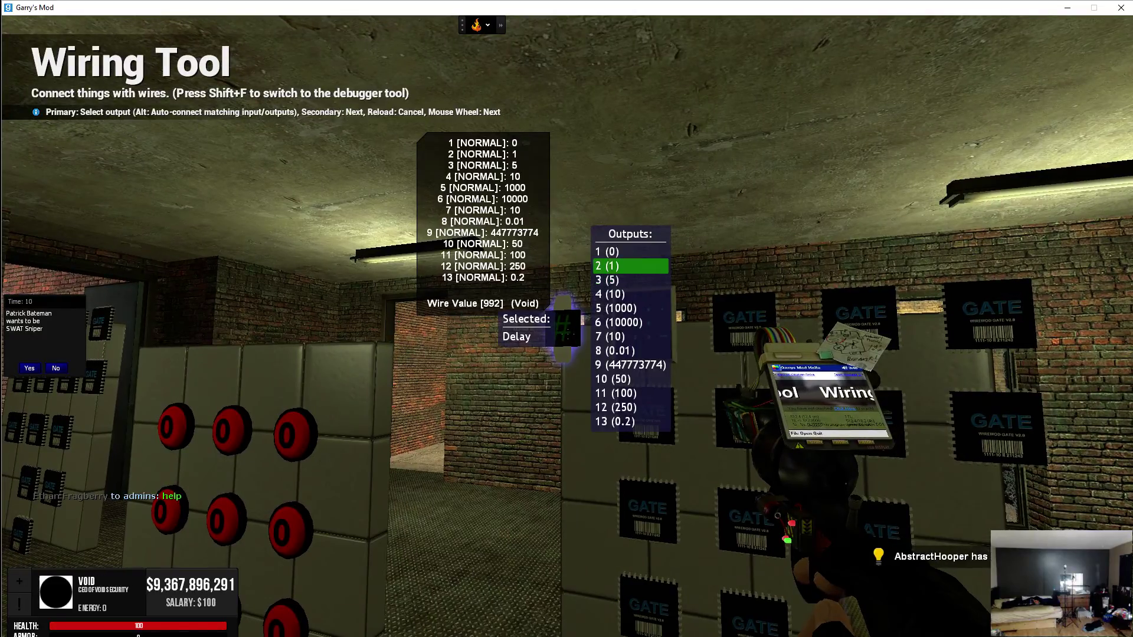
click(566, 319)
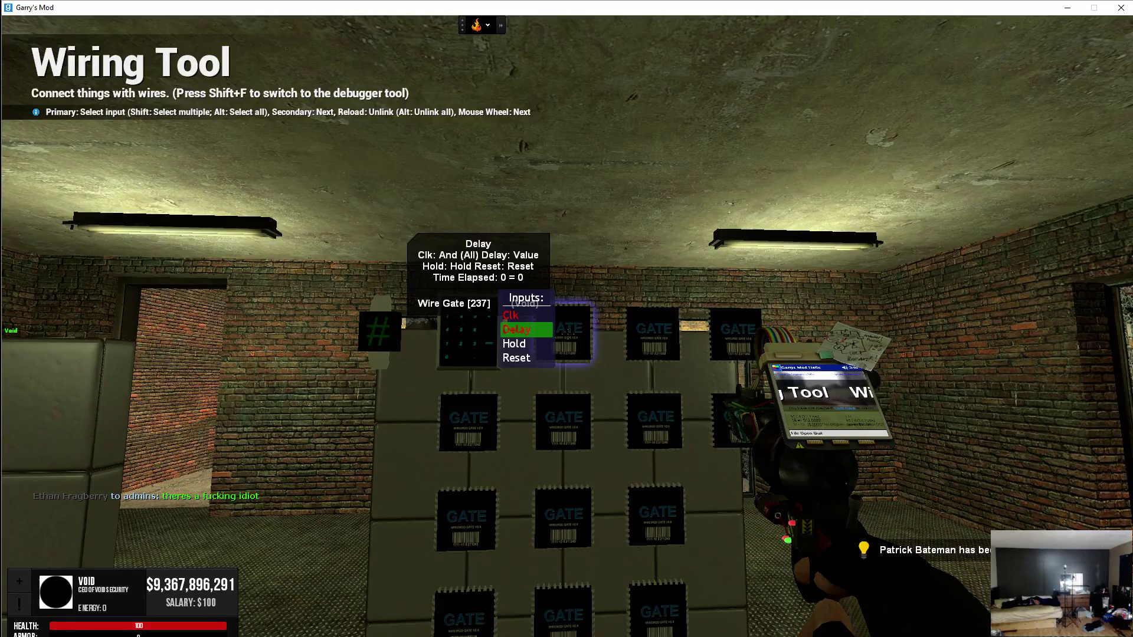
scroll(567, 335, down, 1)
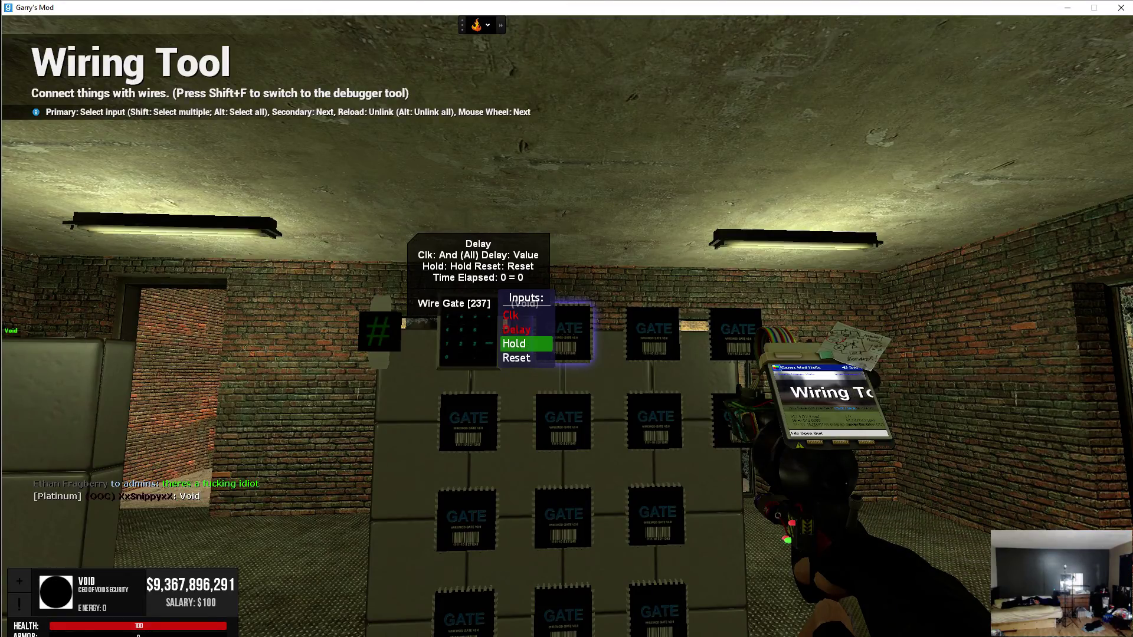
click(568, 335)
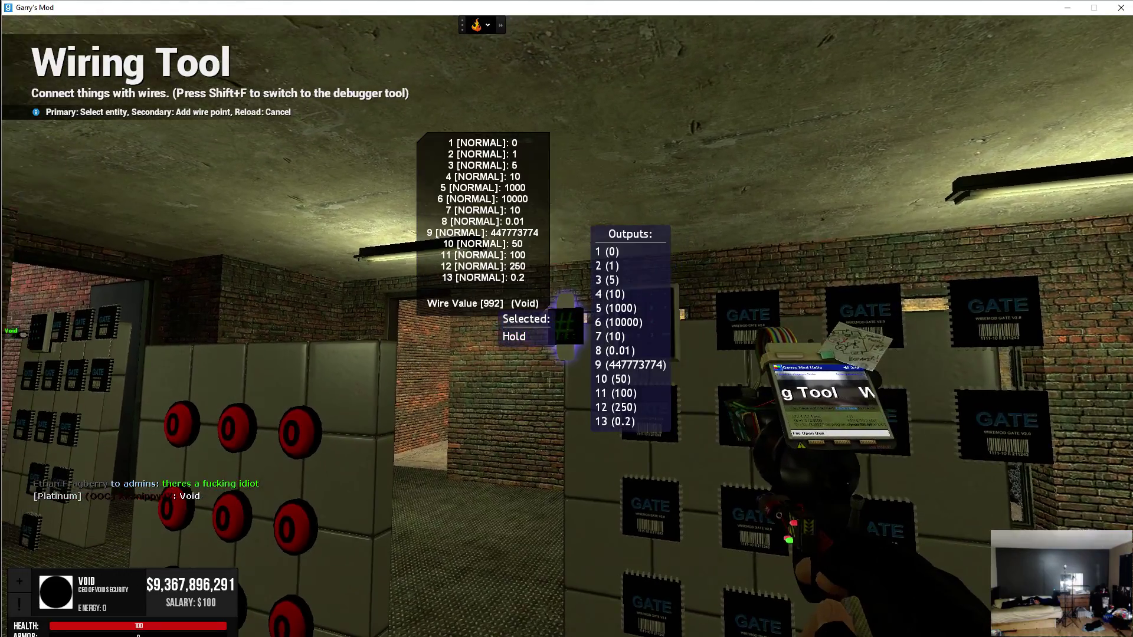
scroll(568, 335, down, 1)
click(567, 335)
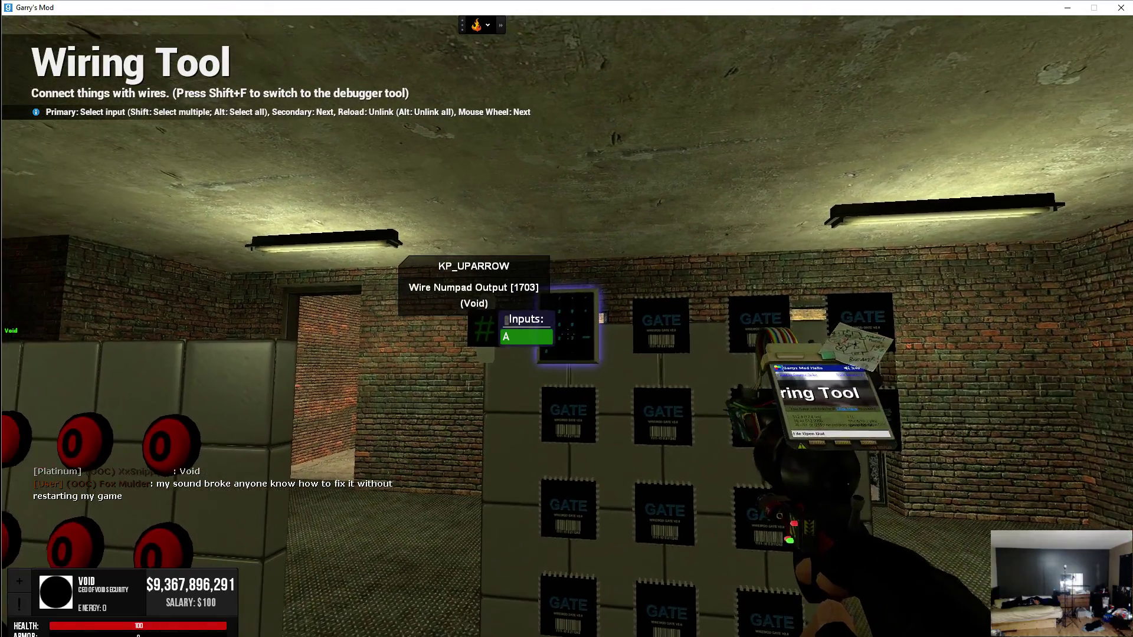
- Wire numpad input A to the Delay gate's Out and And input A to an Equal gate
click(567, 319)
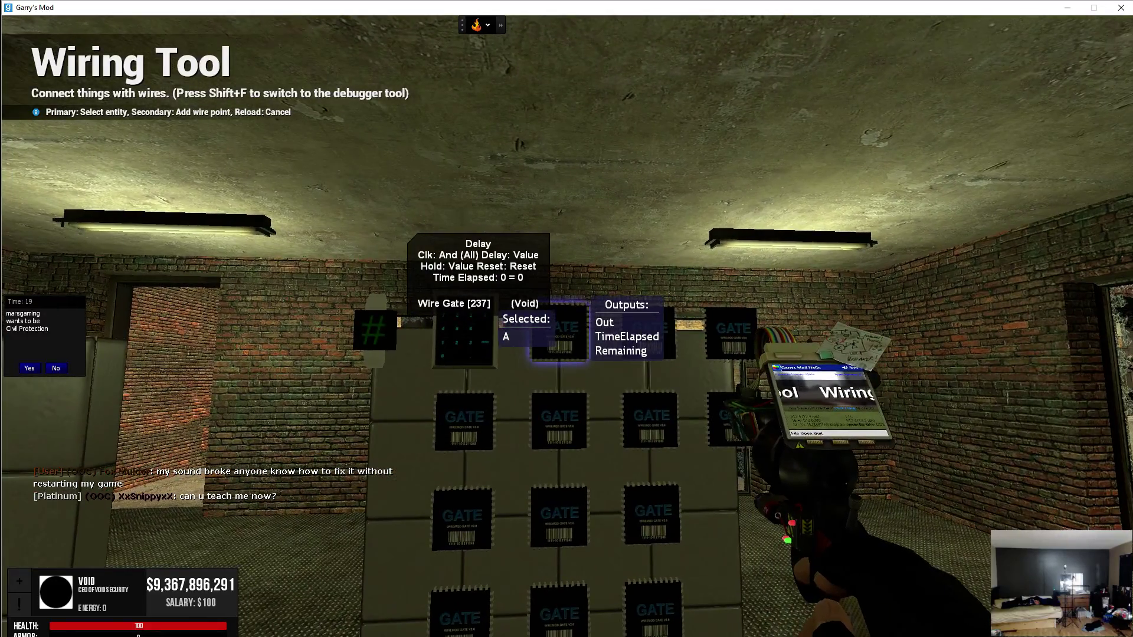
click(567, 318)
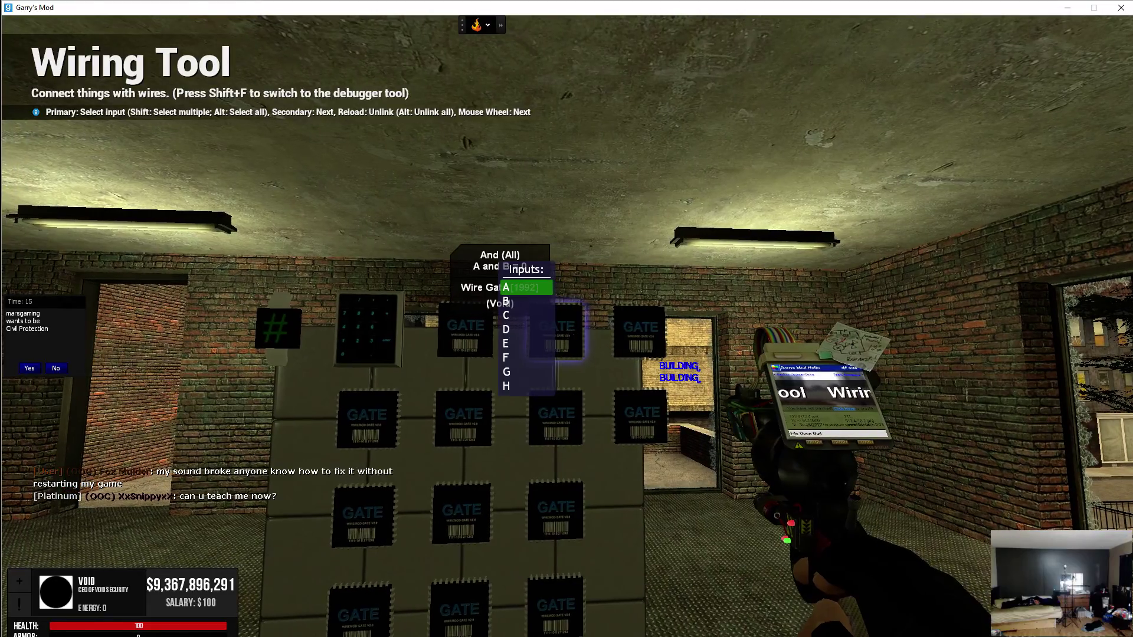
click(566, 319)
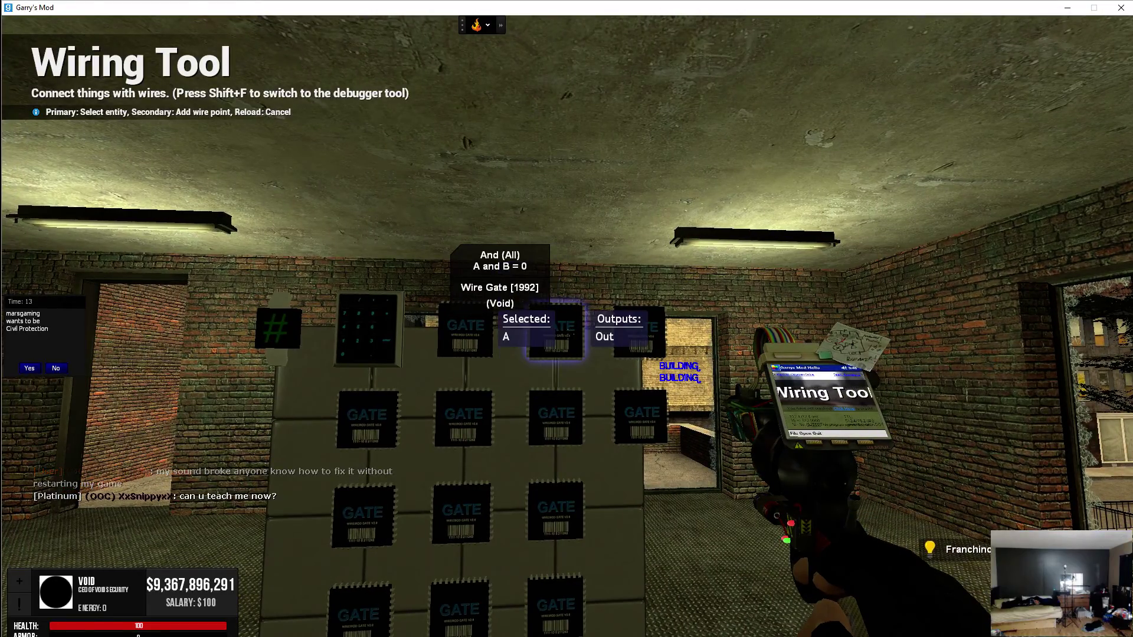
click(567, 319)
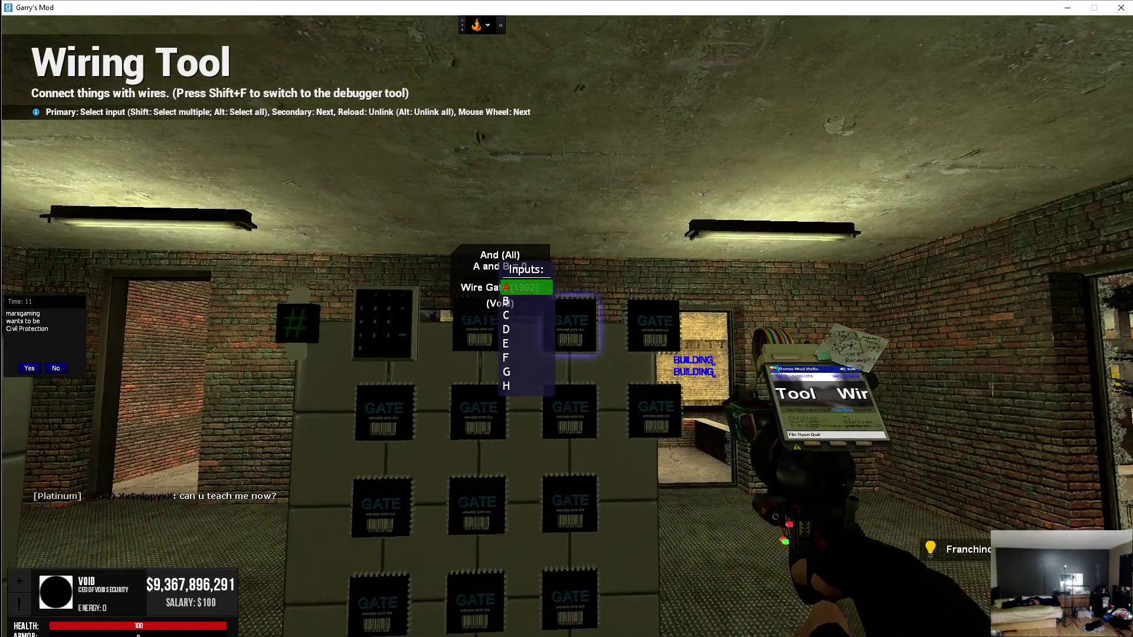
click(567, 319)
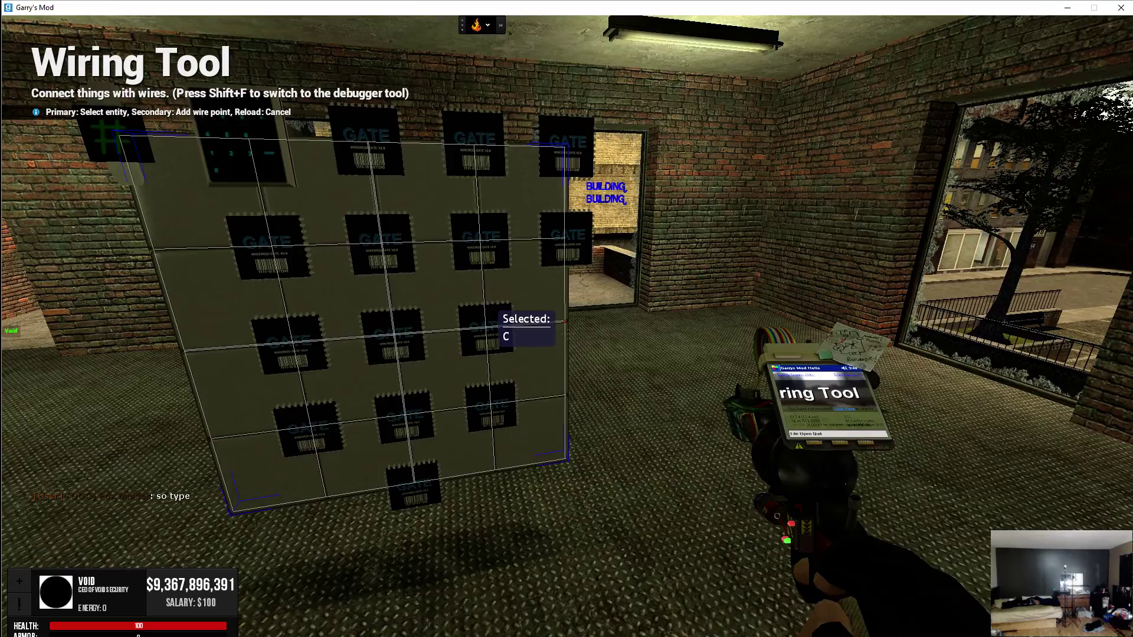
- Finish the And gate's input C wire and cycle Equal gate 1594's input list from B to A
scroll(567, 319, down, 1)
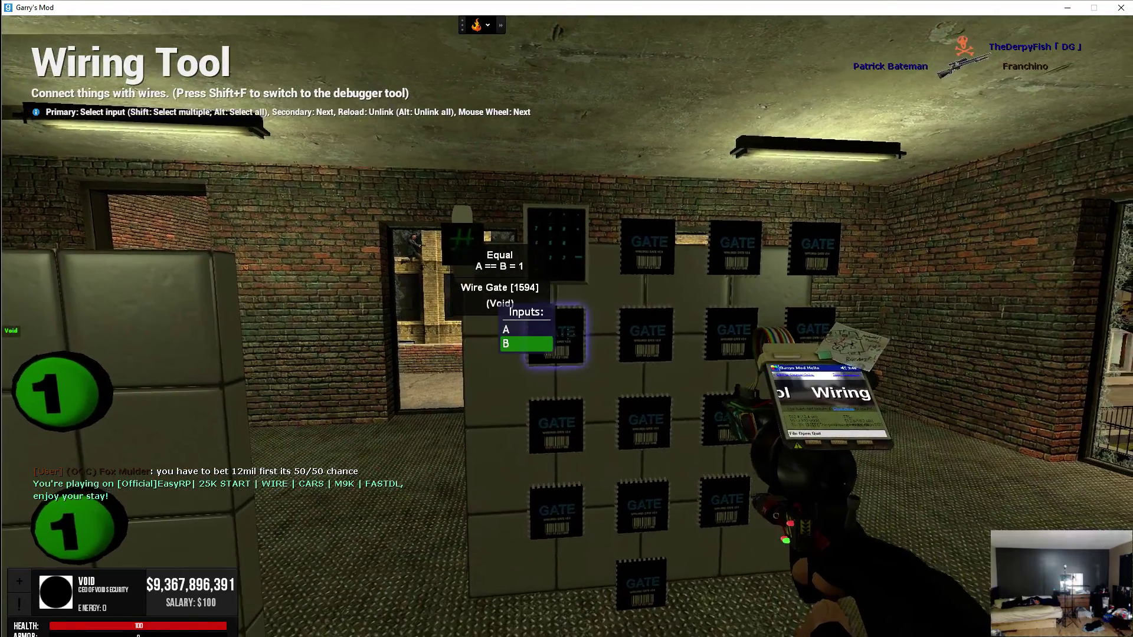
scroll(566, 319, down, 1)
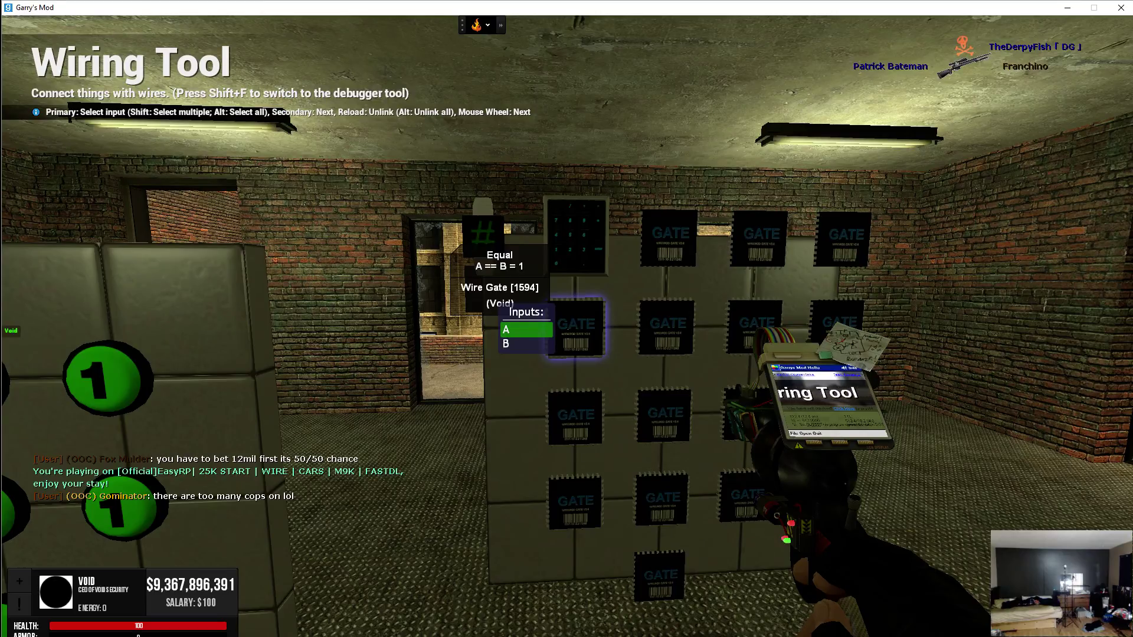
- Wire the first two Equal gates' A inputs to their matching wall buttons
click(567, 319)
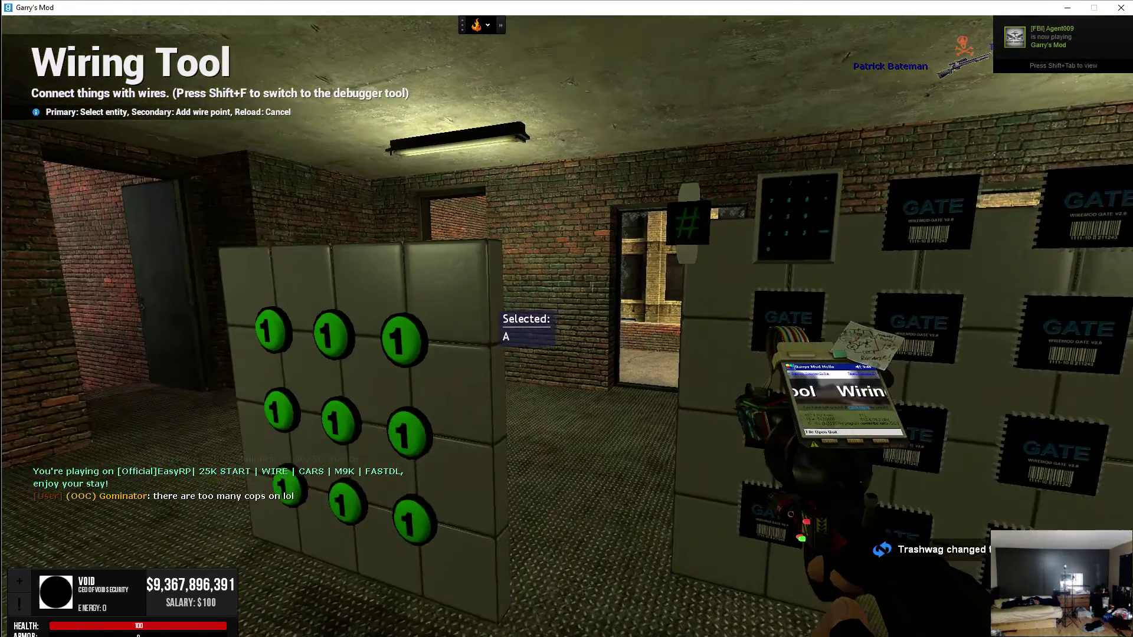
click(567, 319)
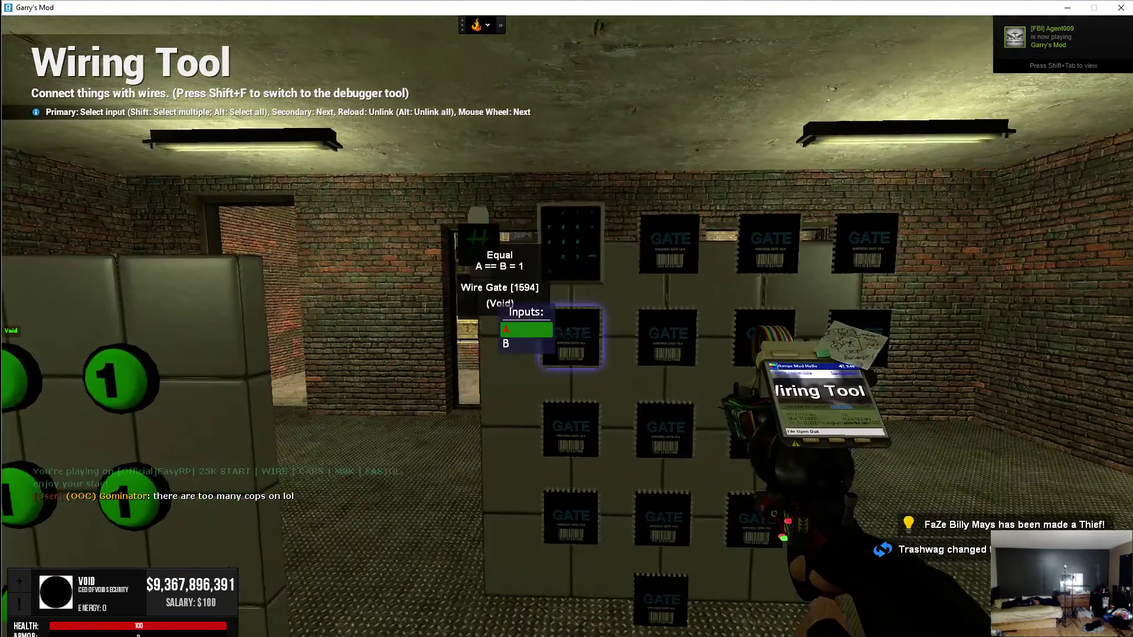
scroll(567, 319, down, 1)
click(567, 318)
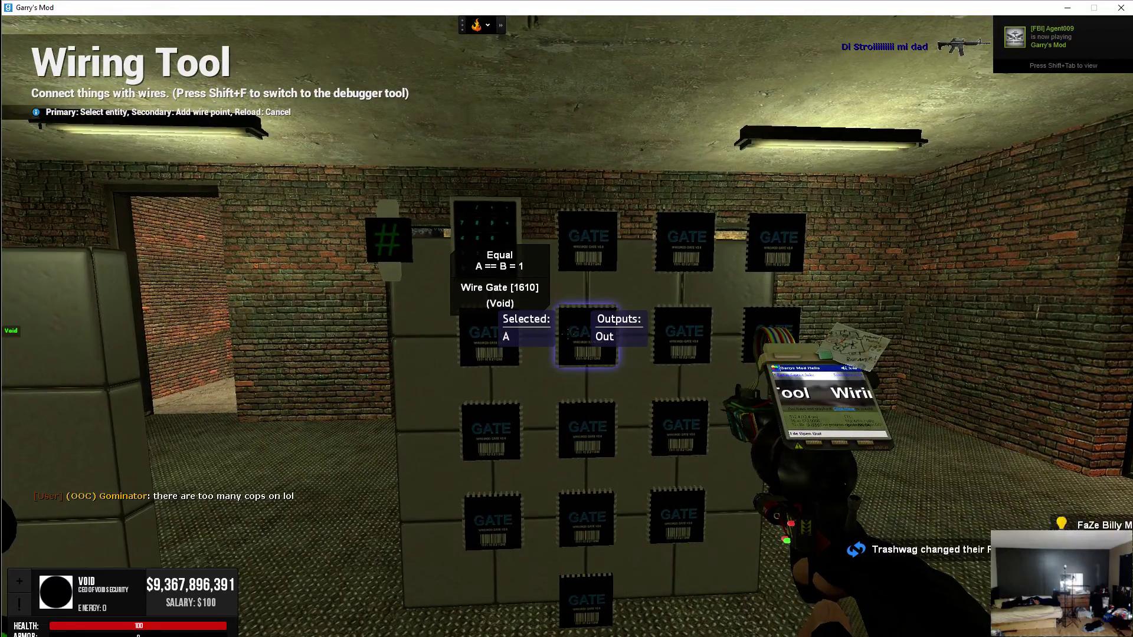
click(566, 334)
- Wire a button's Set input to a gate, and Wire Gate 1647's input B to a wall button
click(567, 333)
click(567, 334)
click(567, 333)
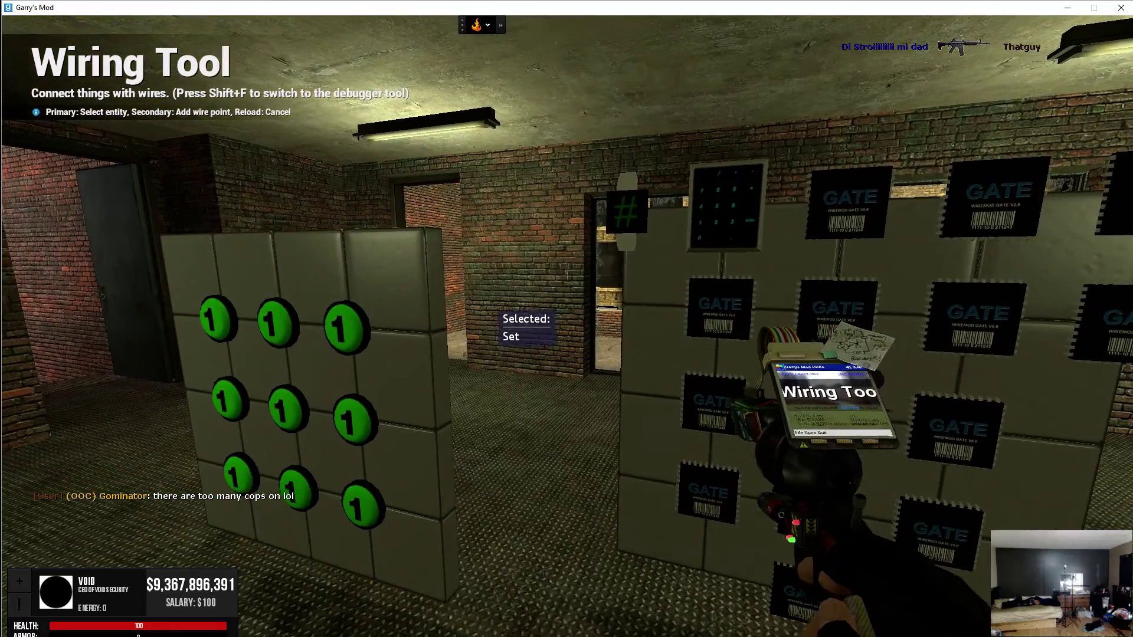
click(567, 333)
scroll(567, 333, down, 1)
click(568, 334)
key(r)
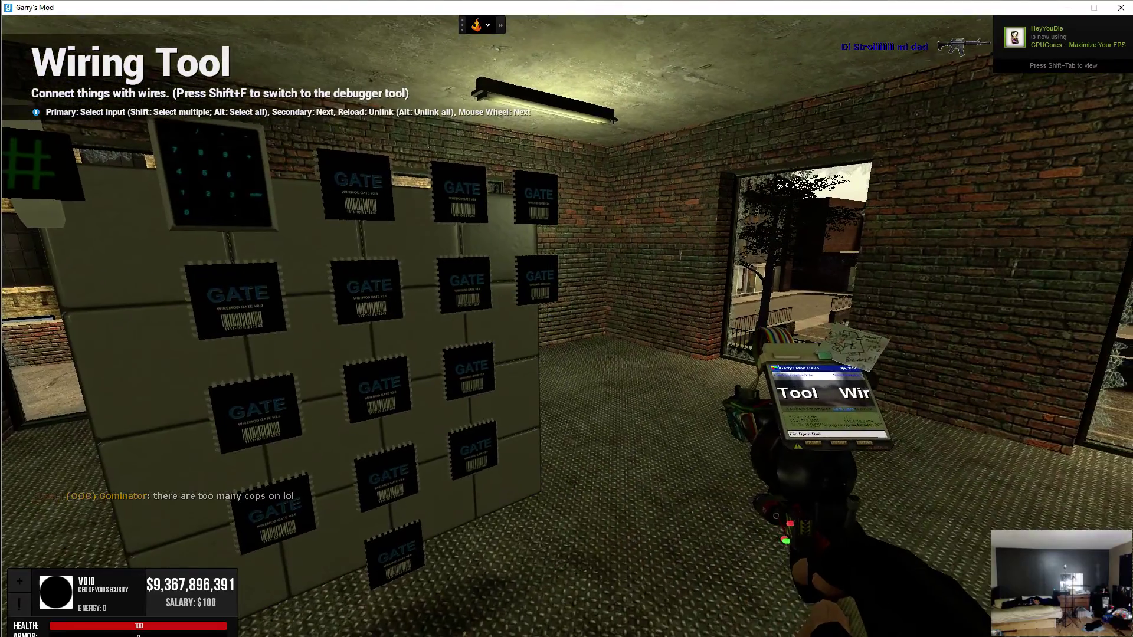
click(566, 318)
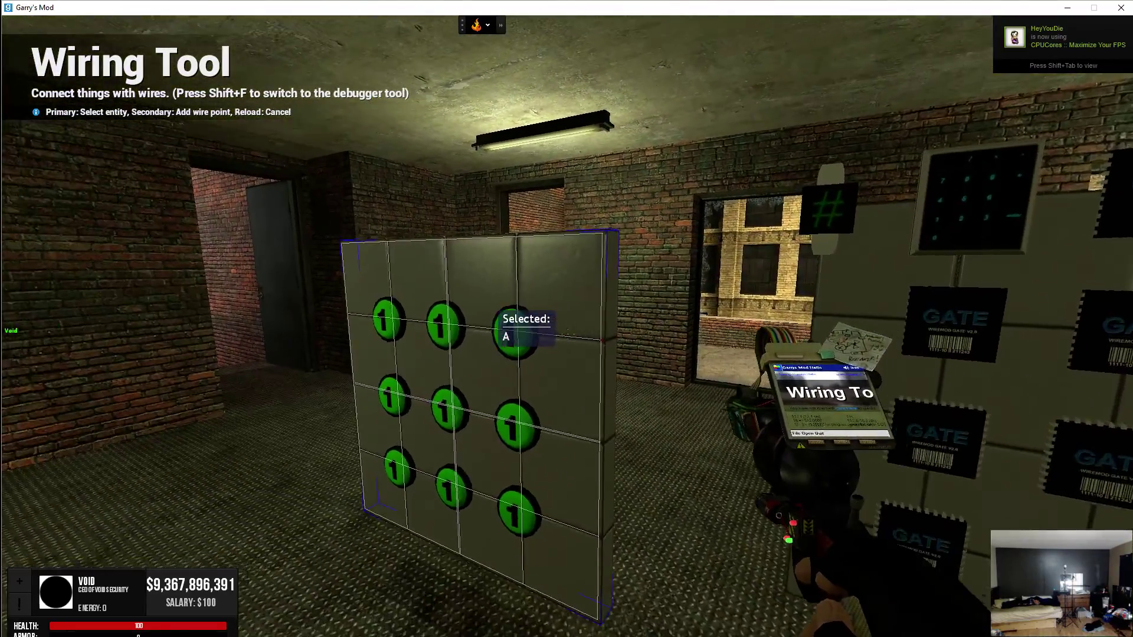
click(566, 319)
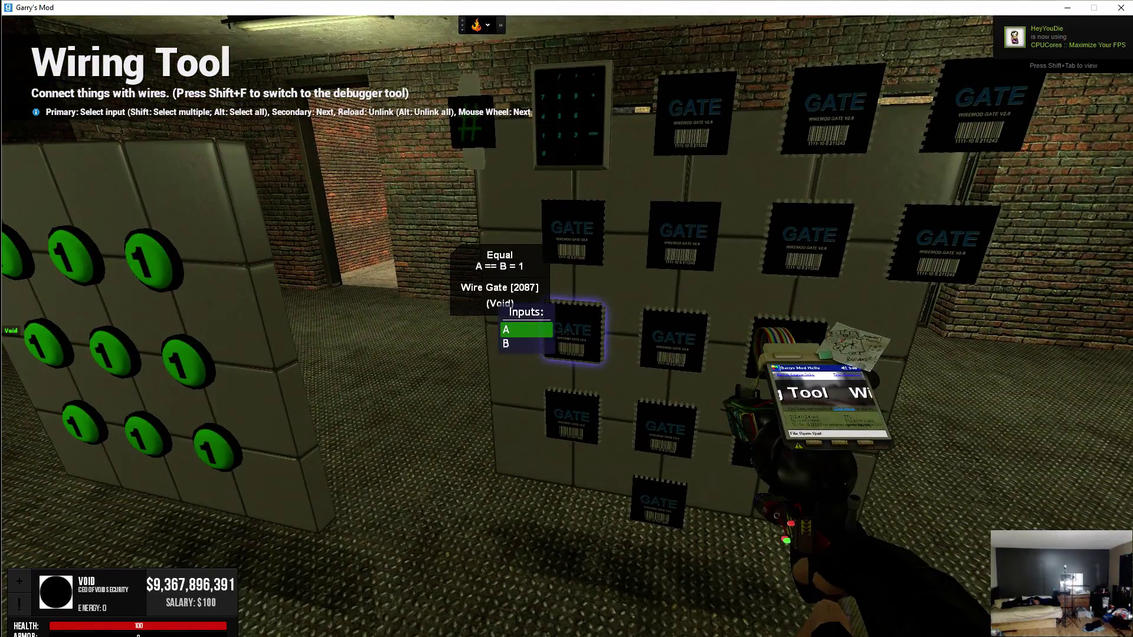
- Connect the remaining Equal gates' A inputs to their wall buttons, including Dynamic Button 1600
click(567, 318)
click(566, 319)
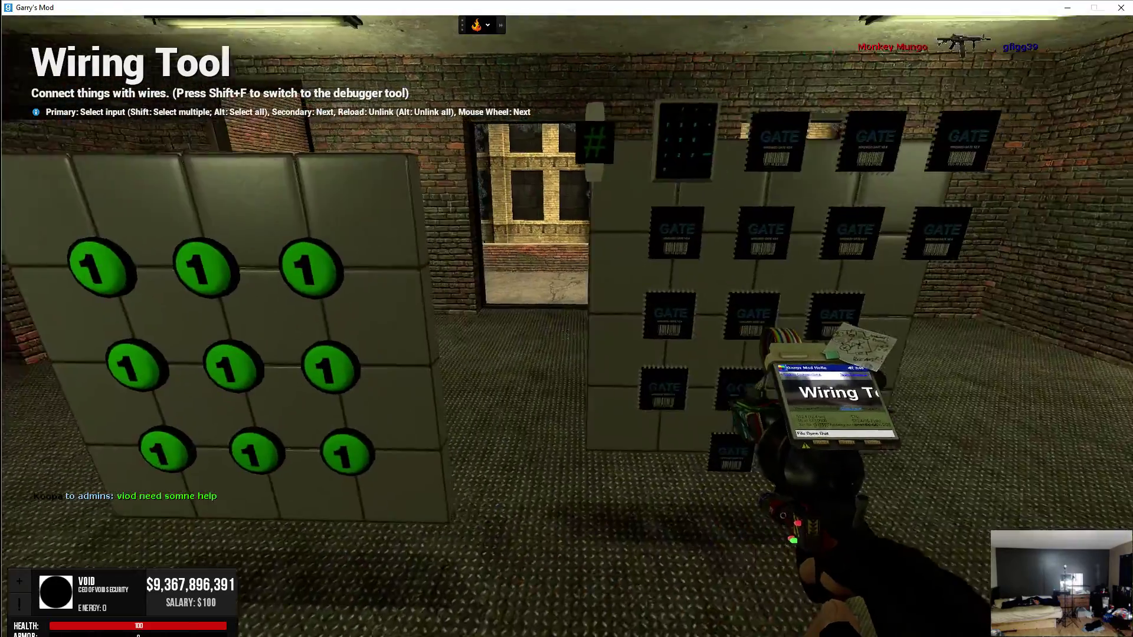
click(568, 334)
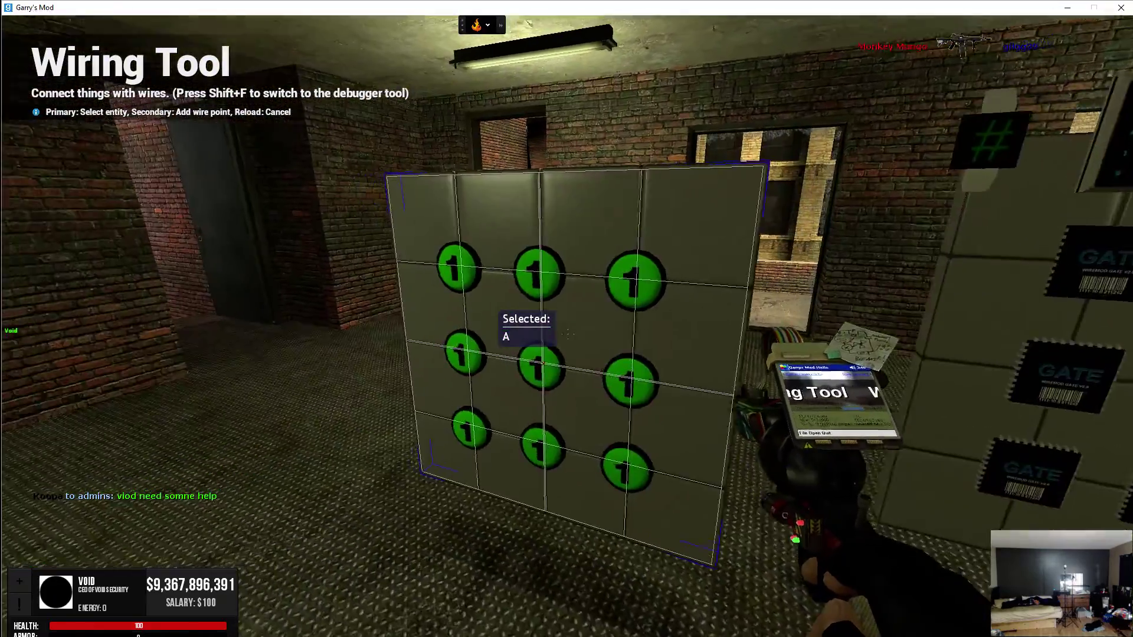
click(568, 334)
click(567, 334)
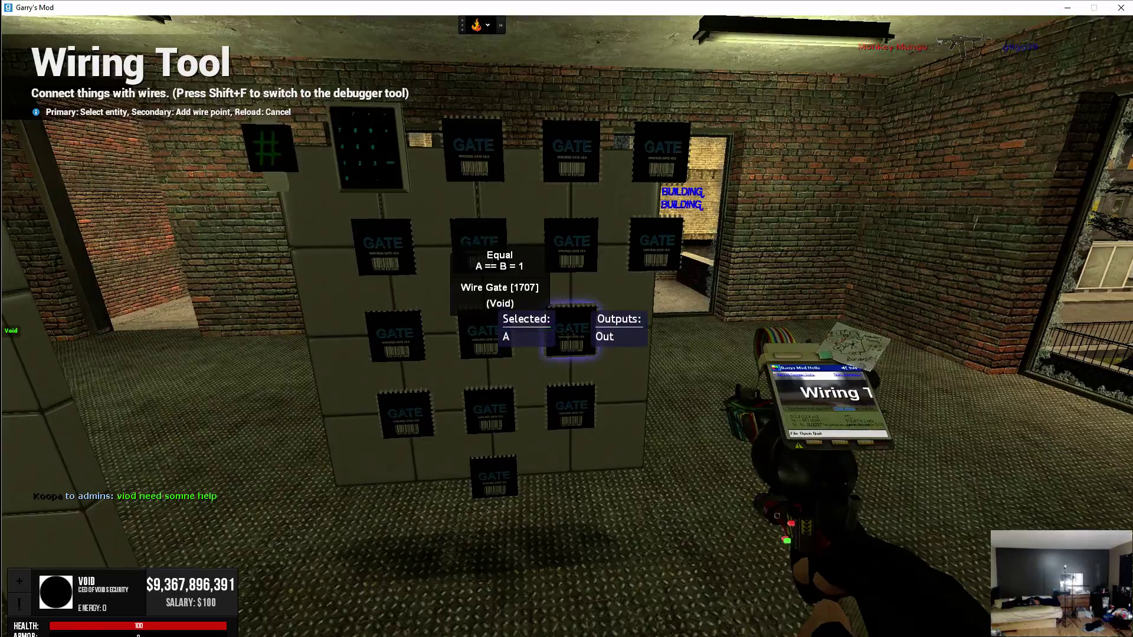
click(568, 334)
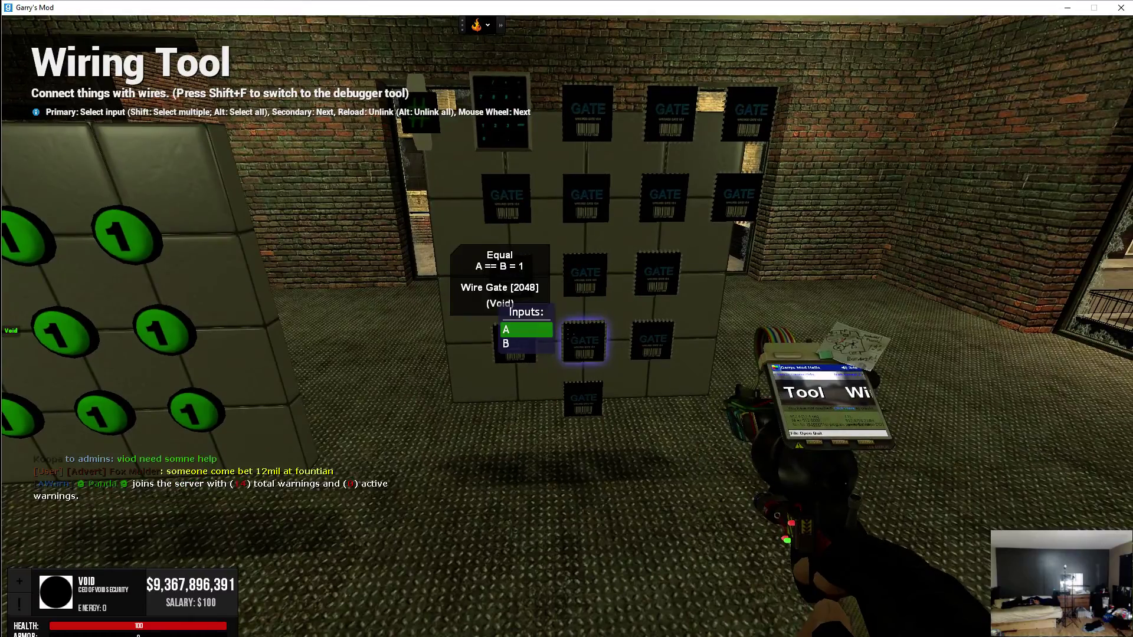
click(568, 334)
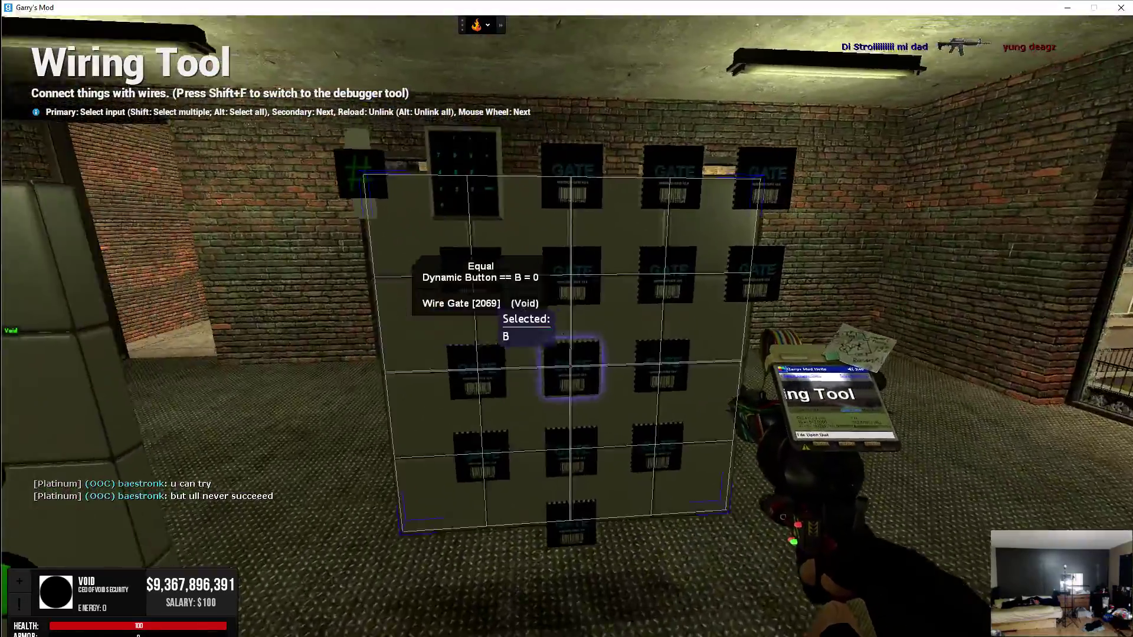
- Strafe sideways for a clearer view of the Equal gates
key(a)
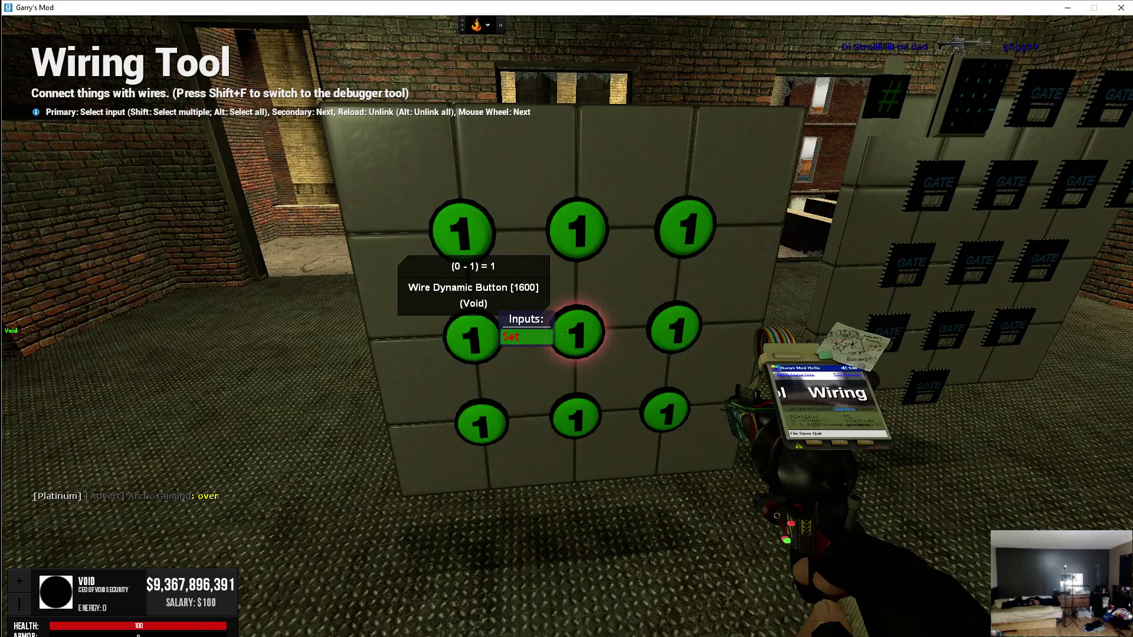
- Use the button wall to flip all nine buttons back to 0, then step back to view both panels
key(e)
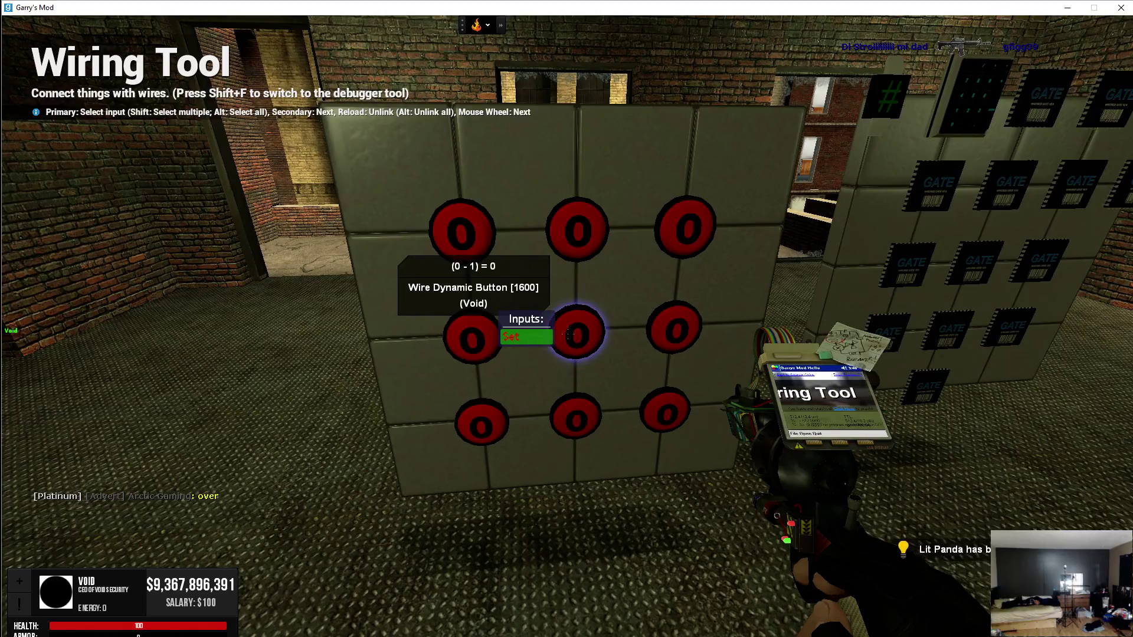
key(d)
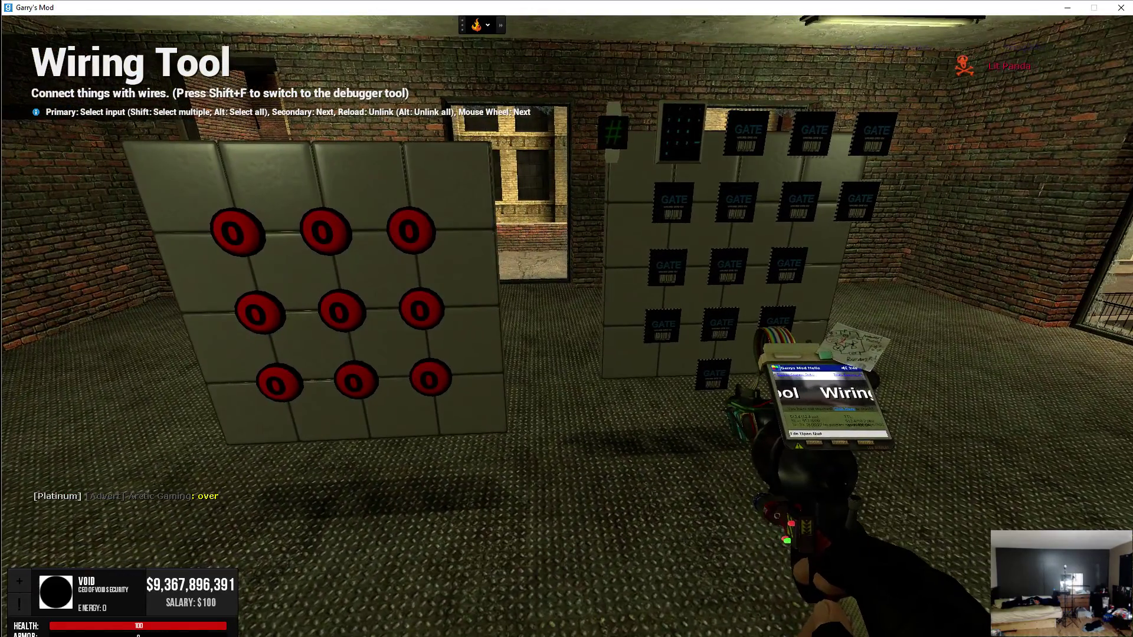